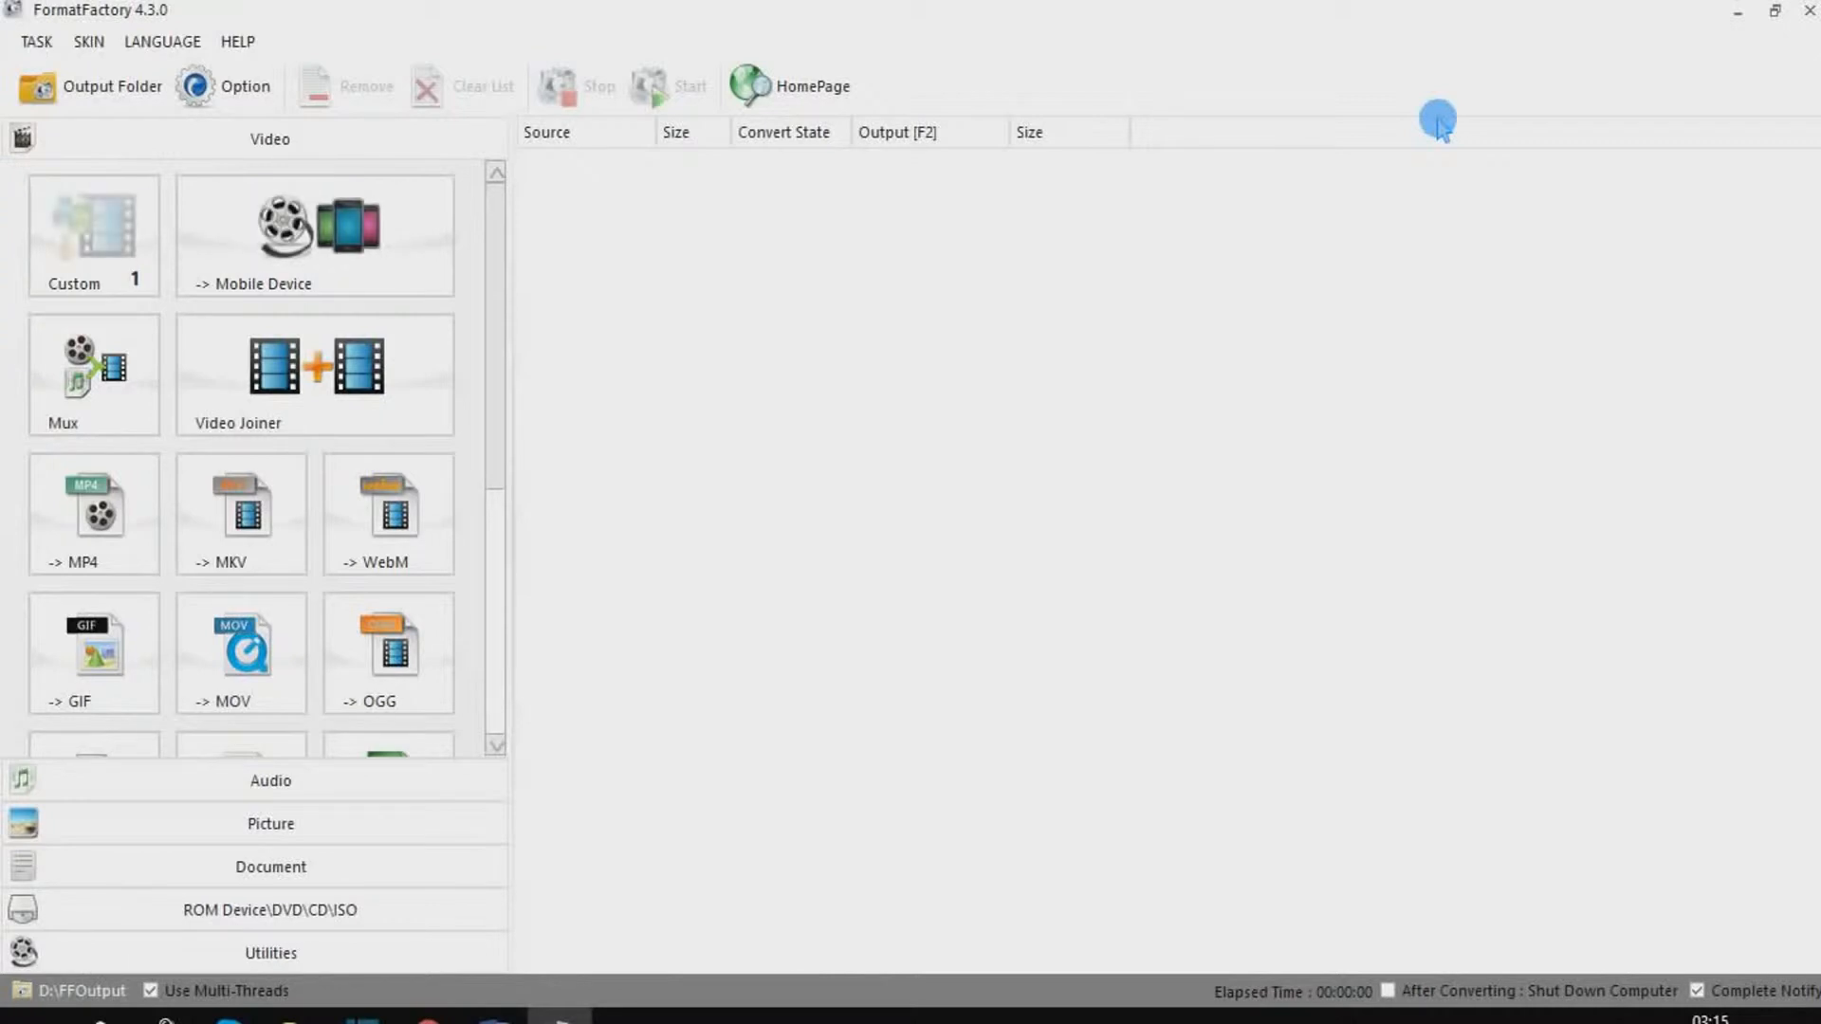
Step: Set the system speaker volume to 53
click(1568, 1020)
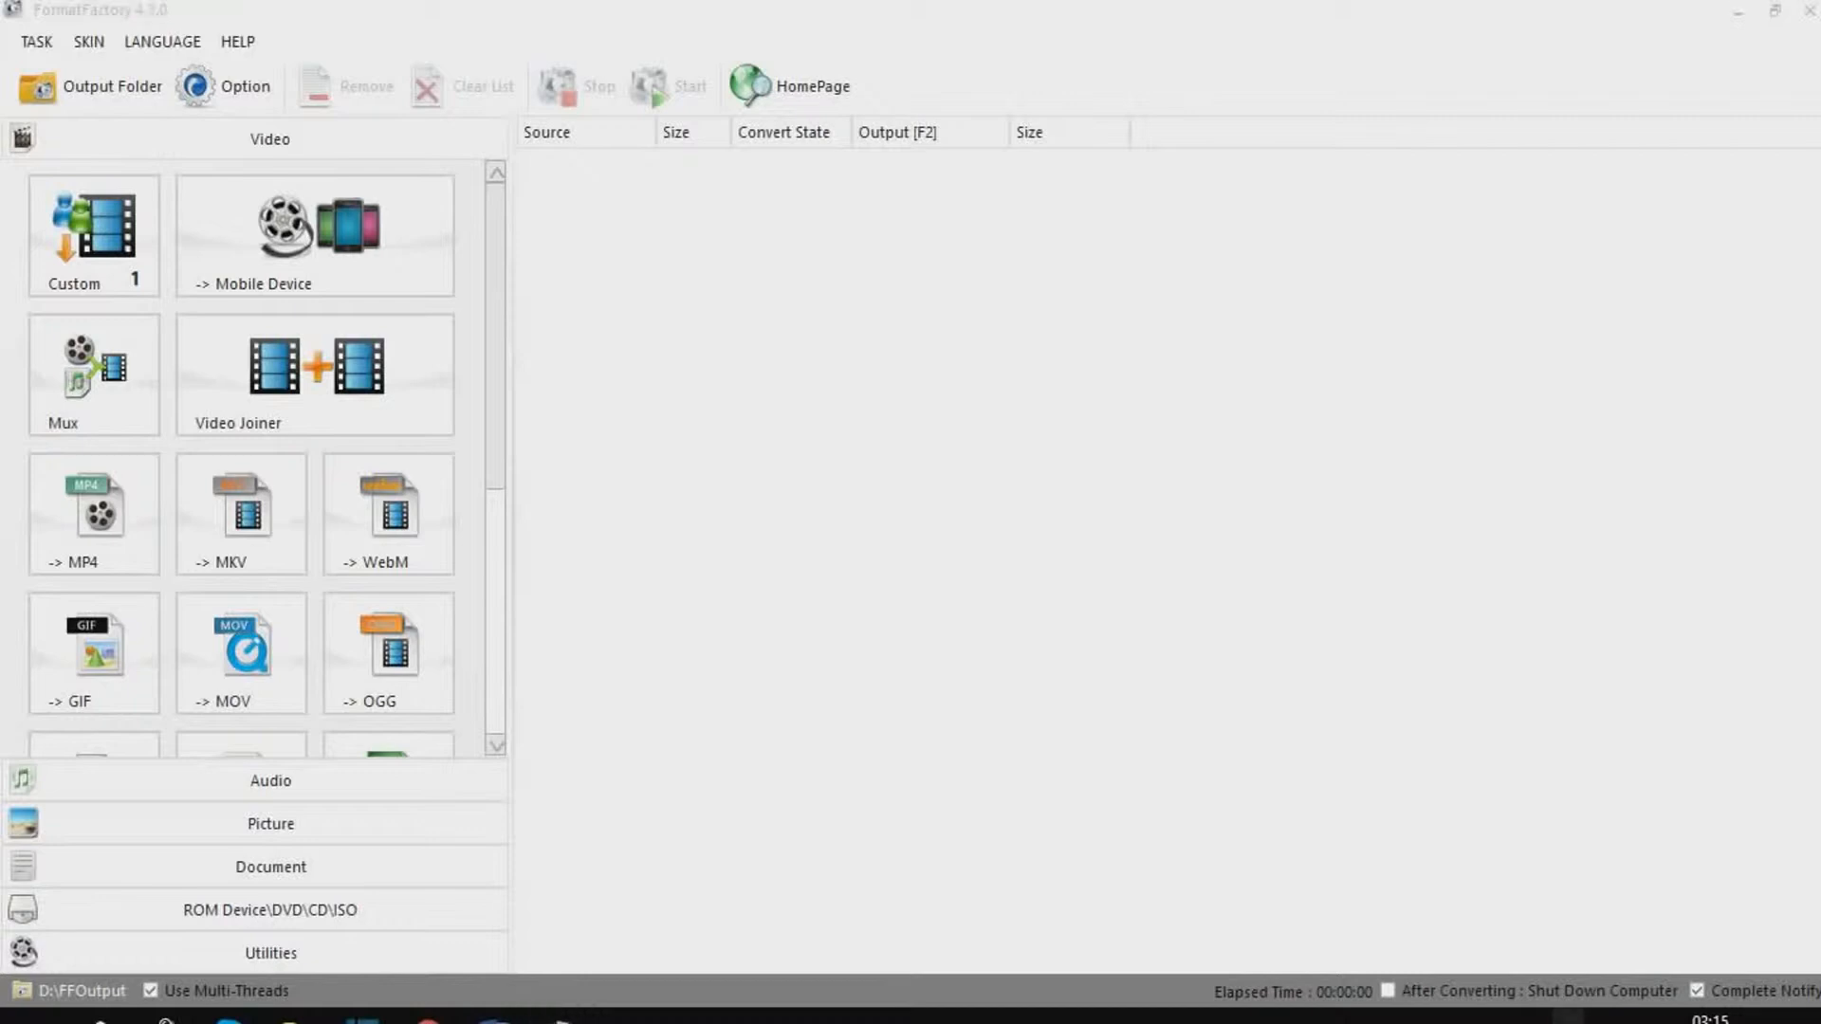
drag(1552, 974, 1600, 971)
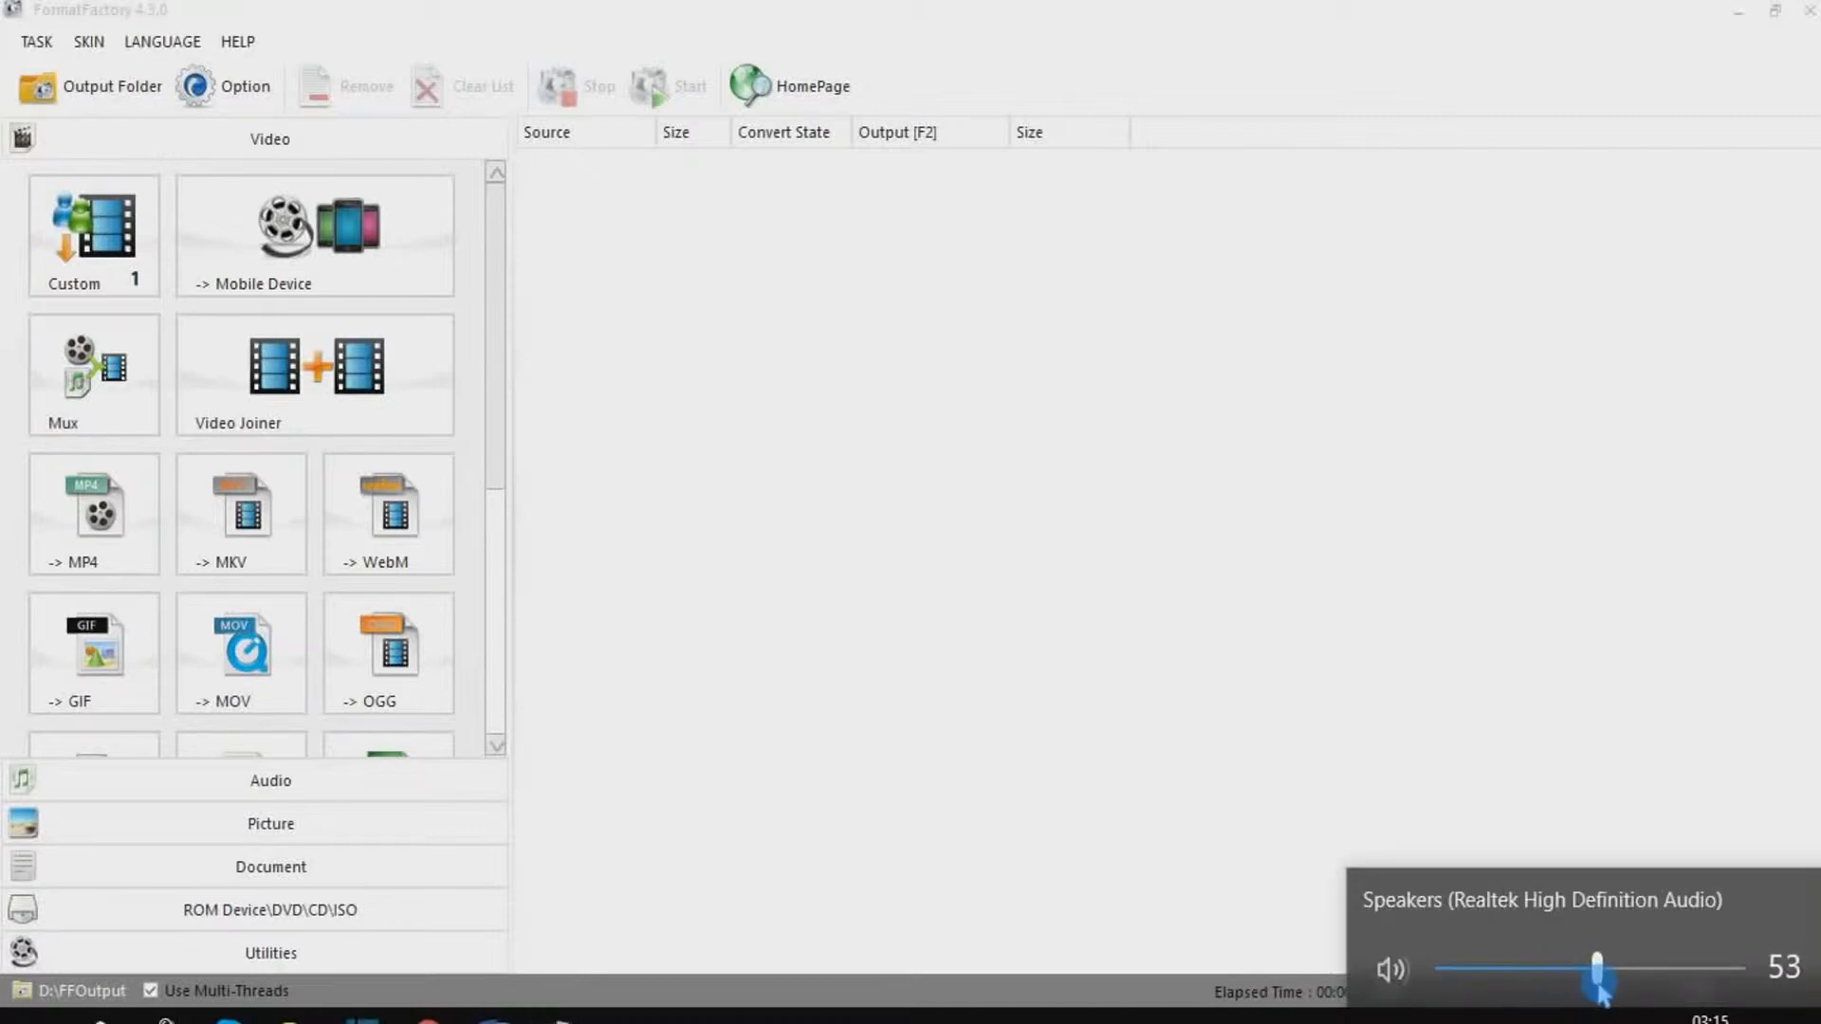
click(505, 352)
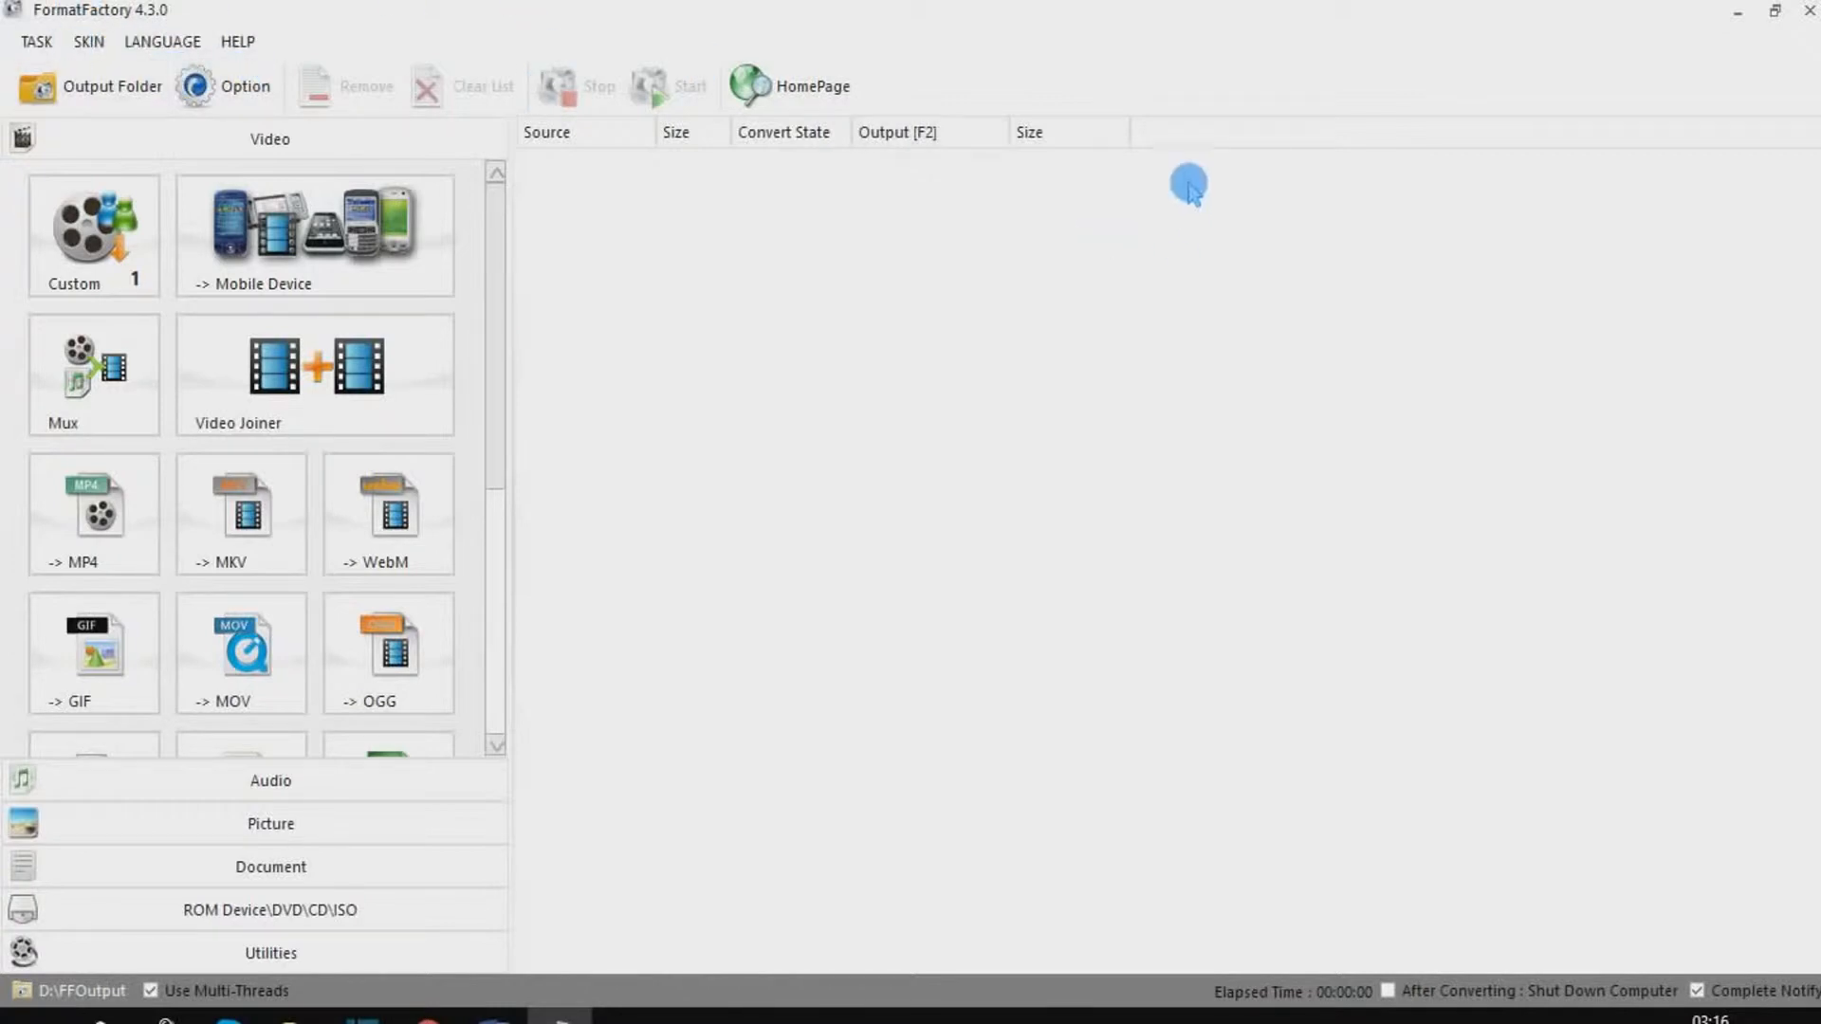
Step: Minimize the window to the desktop, reopen Format Factory from its desktop shortcut and maximize it
click(1740, 19)
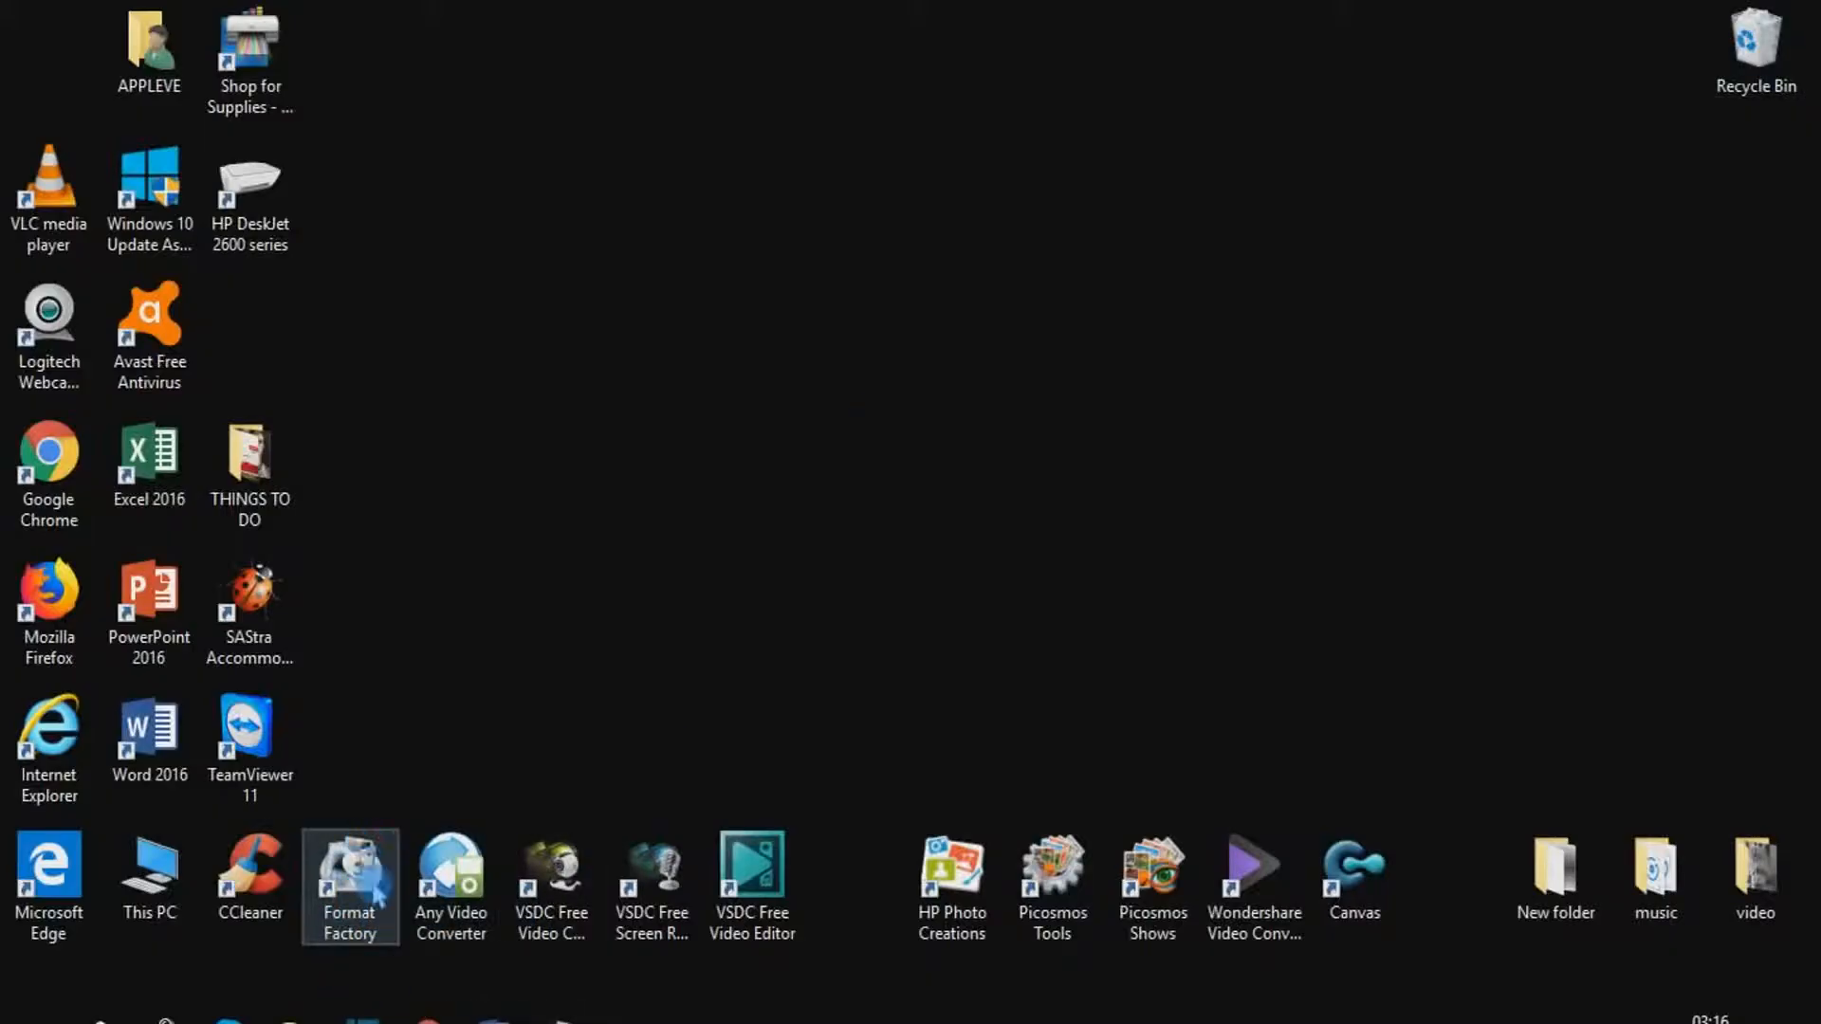
click(362, 891)
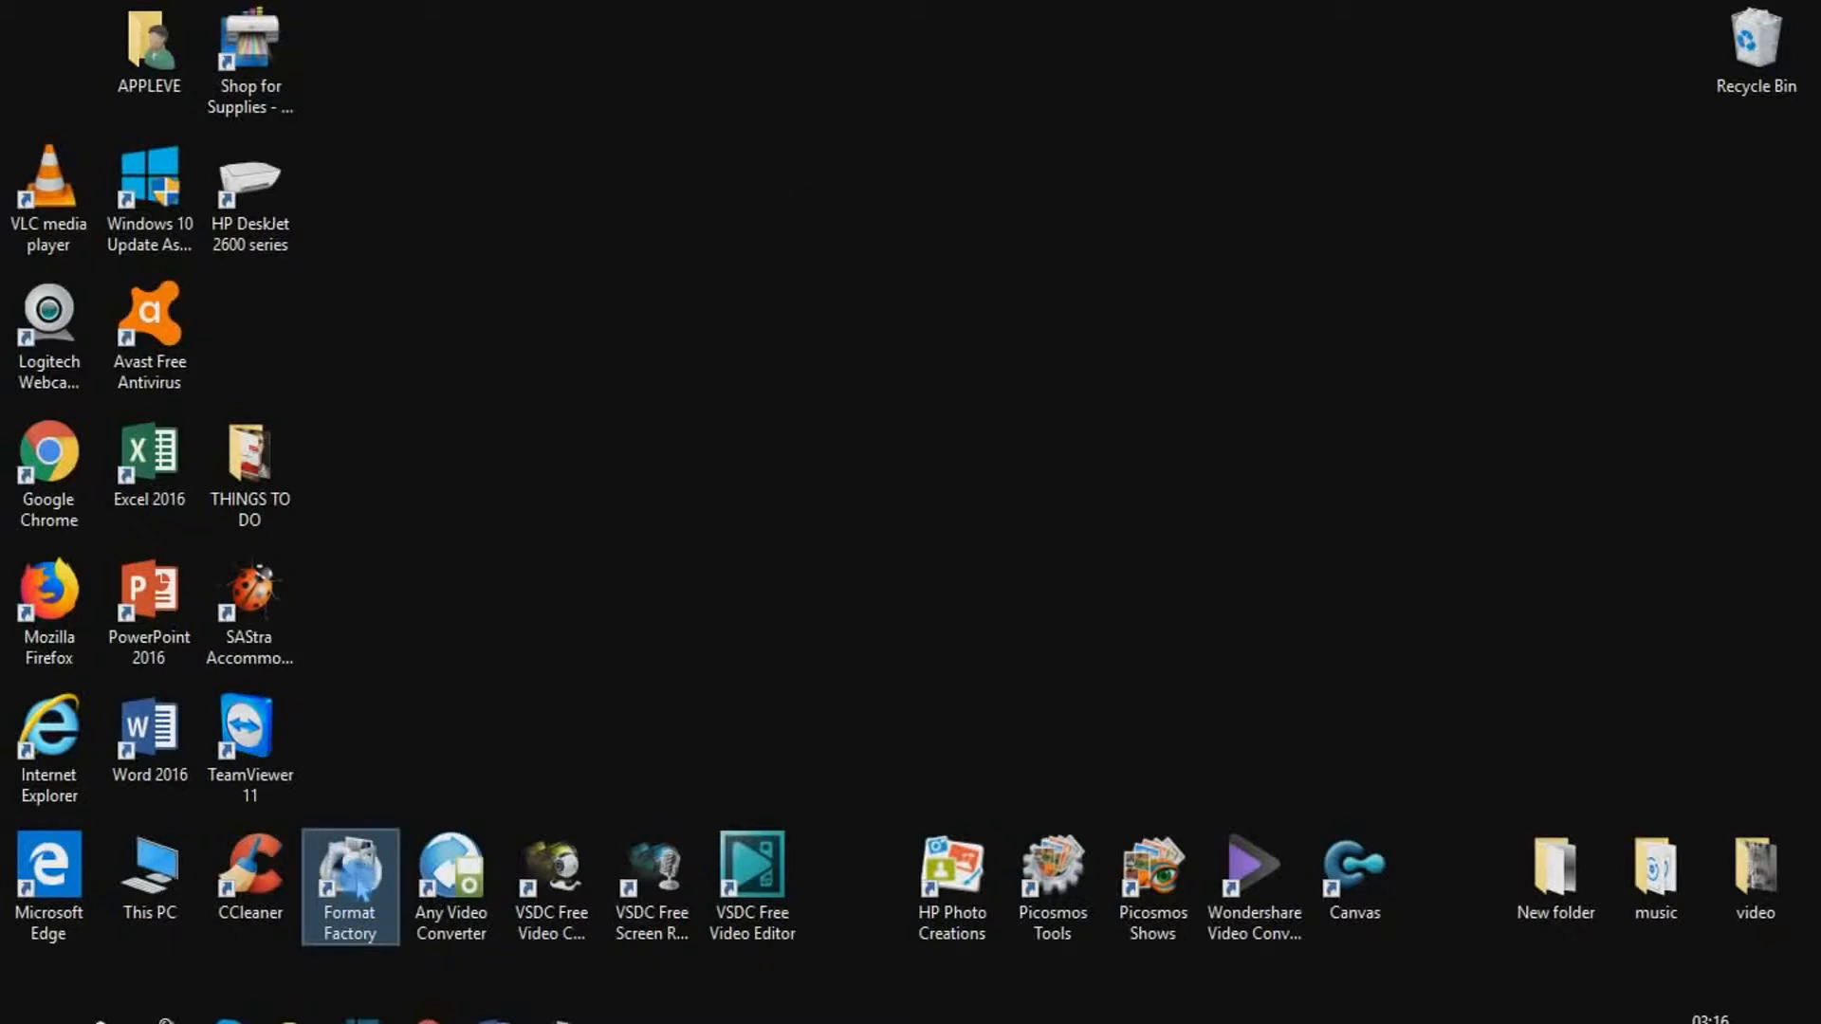
right_click(359, 889)
click(446, 226)
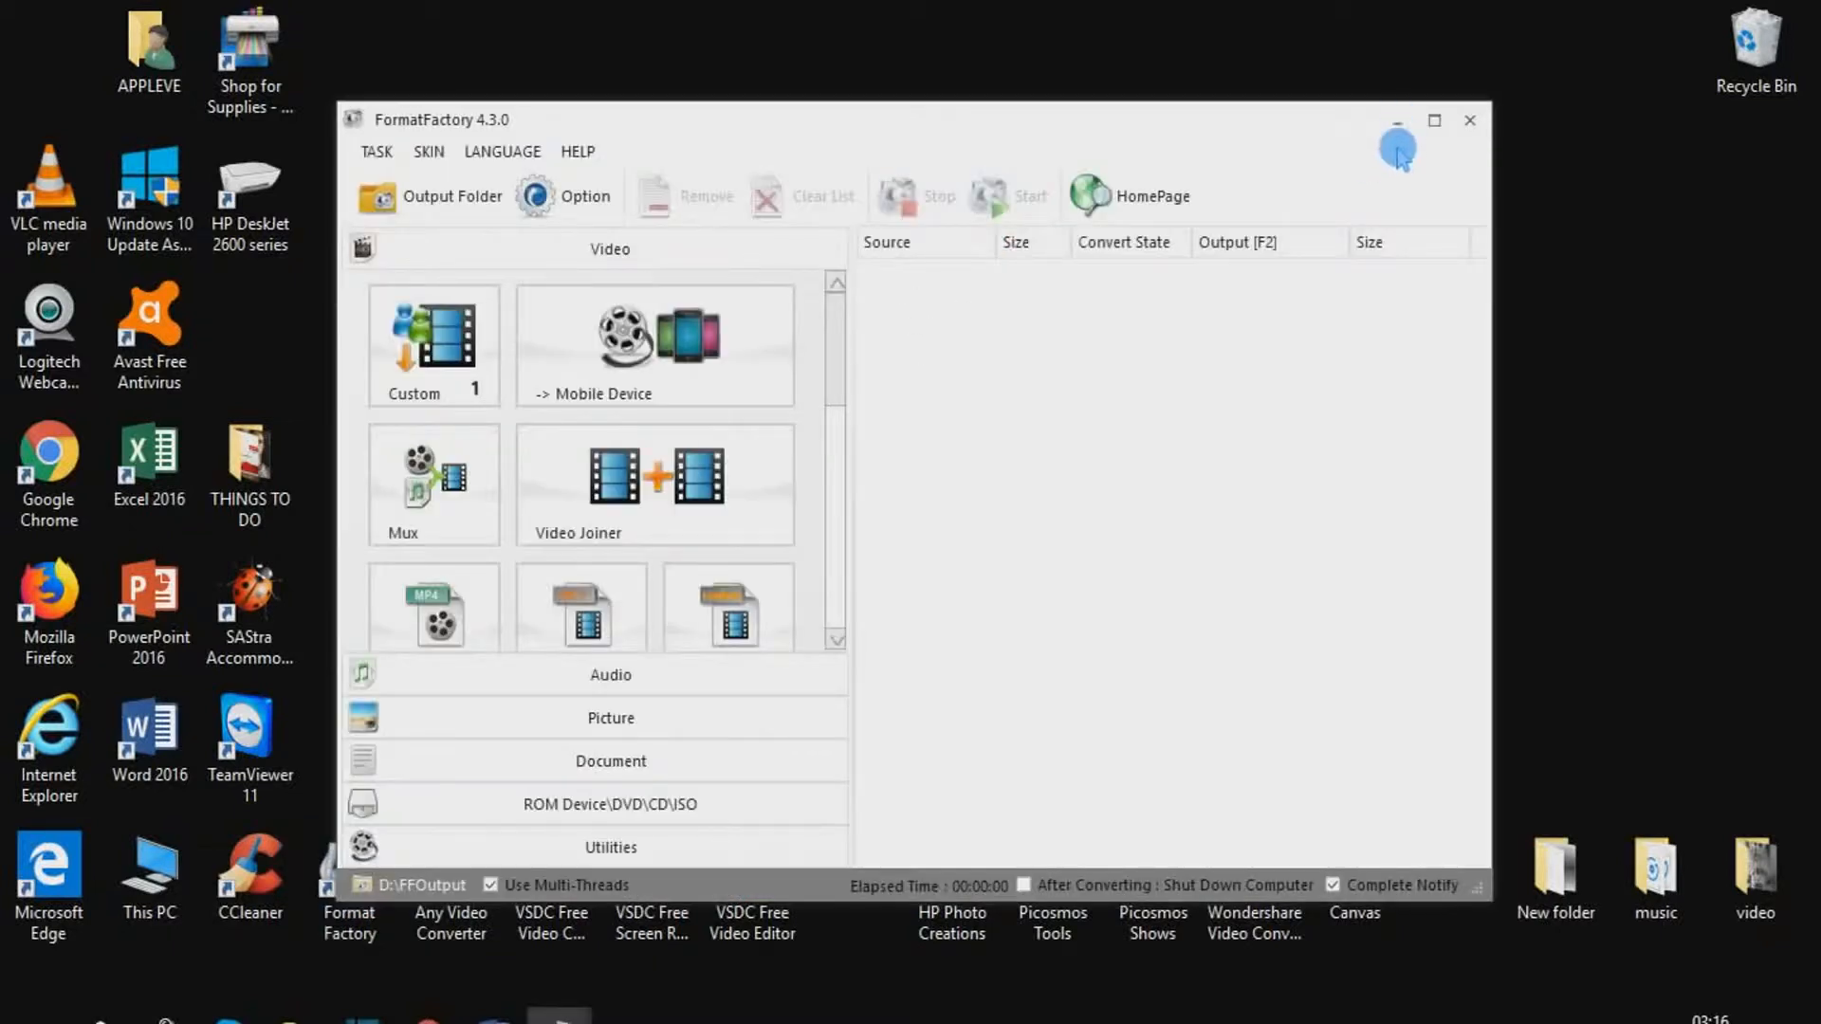
click(1424, 121)
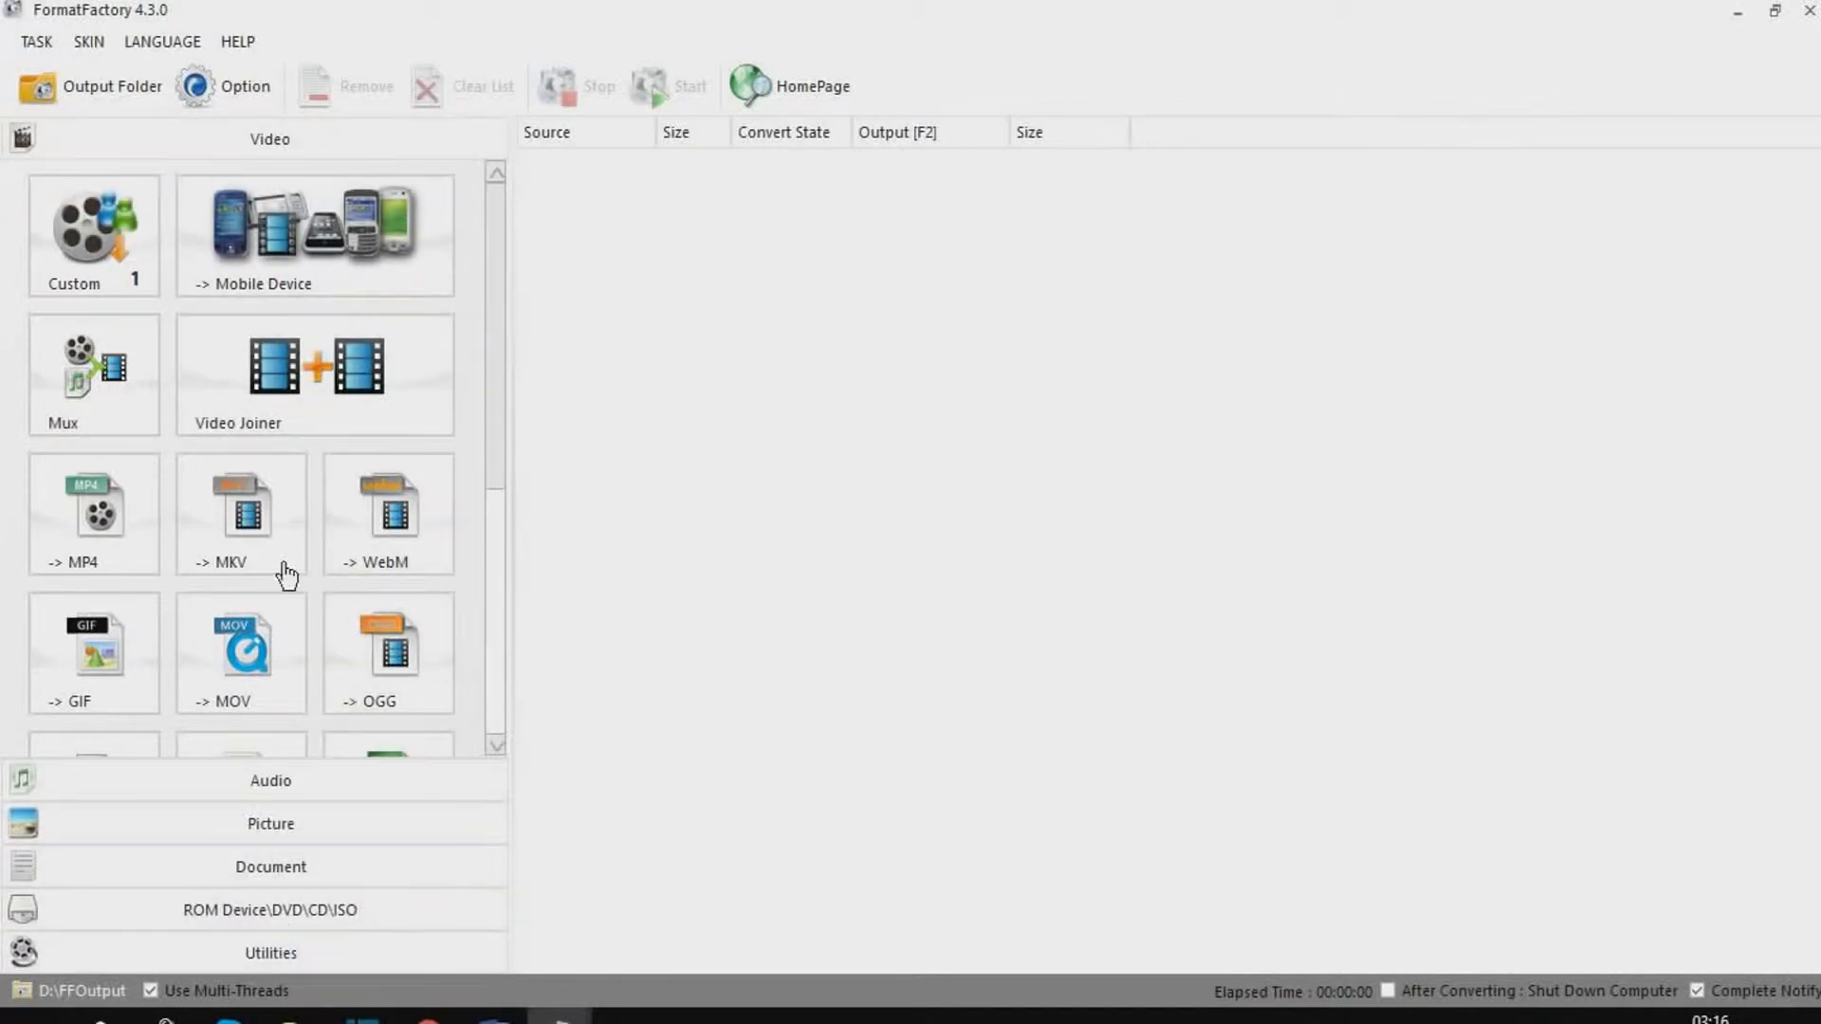
Step: Open the Mux tool and add VID_20181010_120551 from the Desktop's video folder as the video stream
click(261, 162)
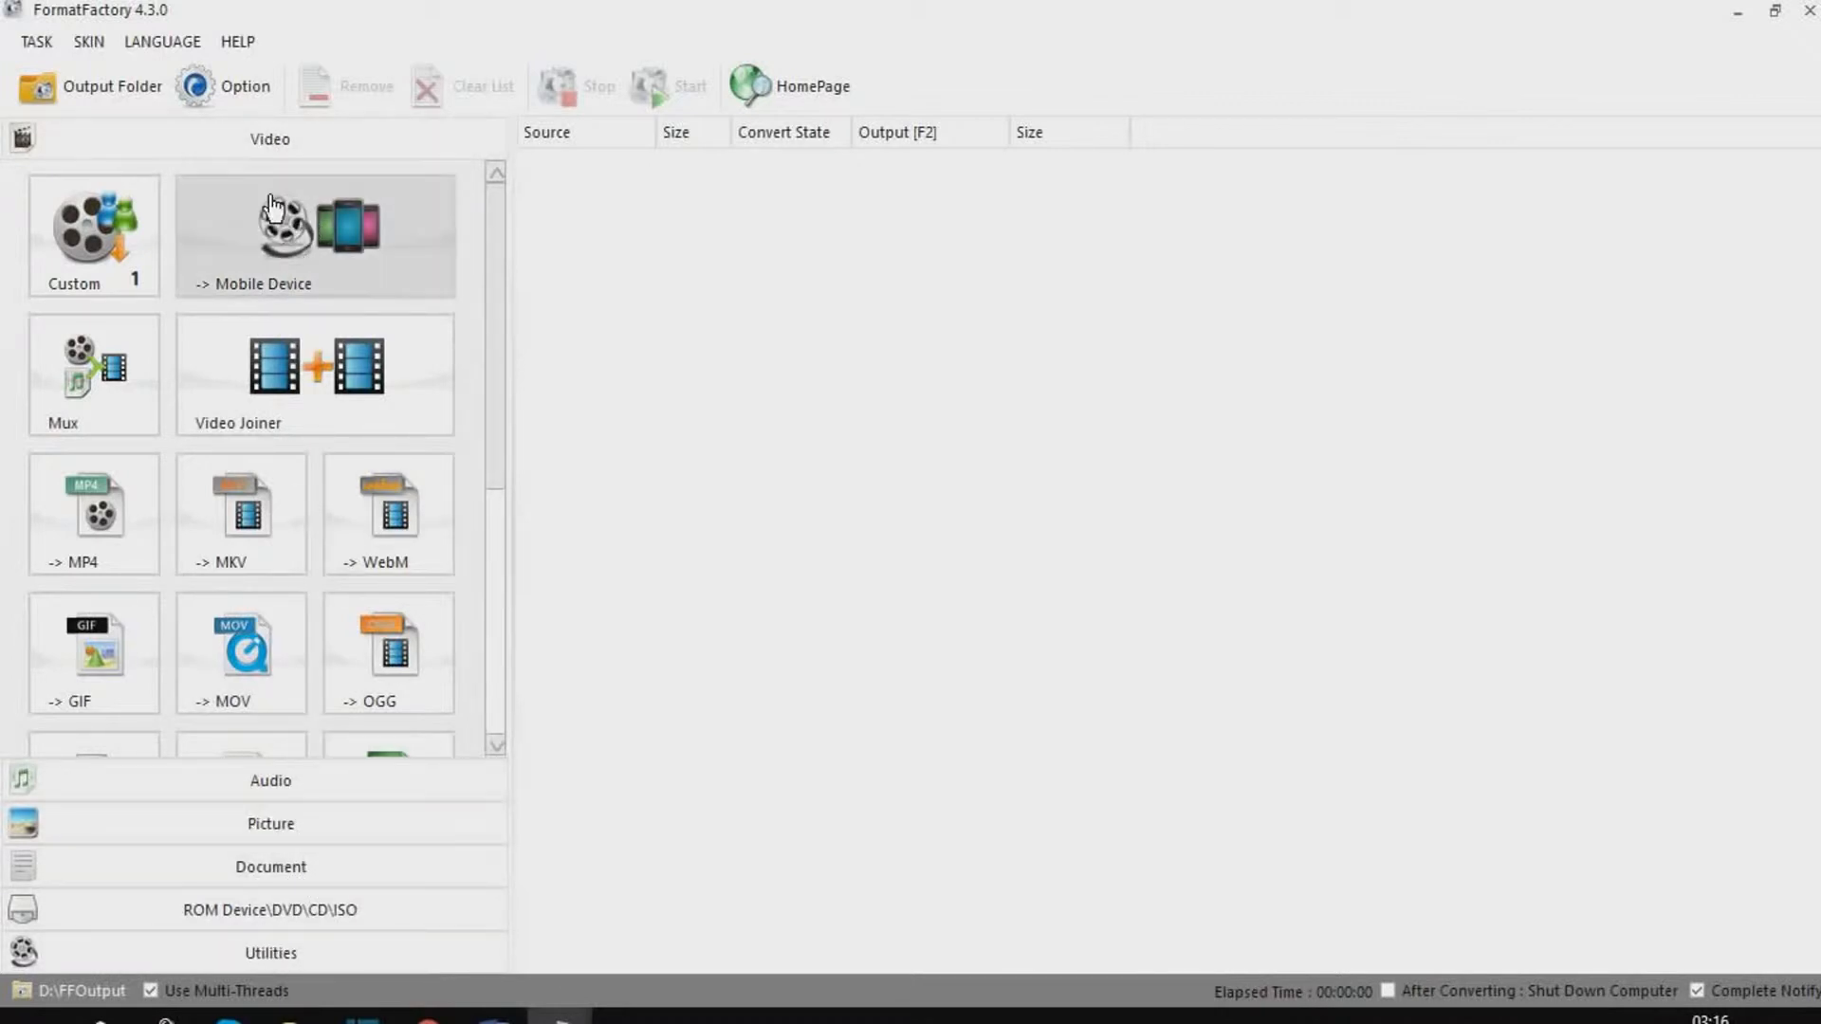
click(543, 168)
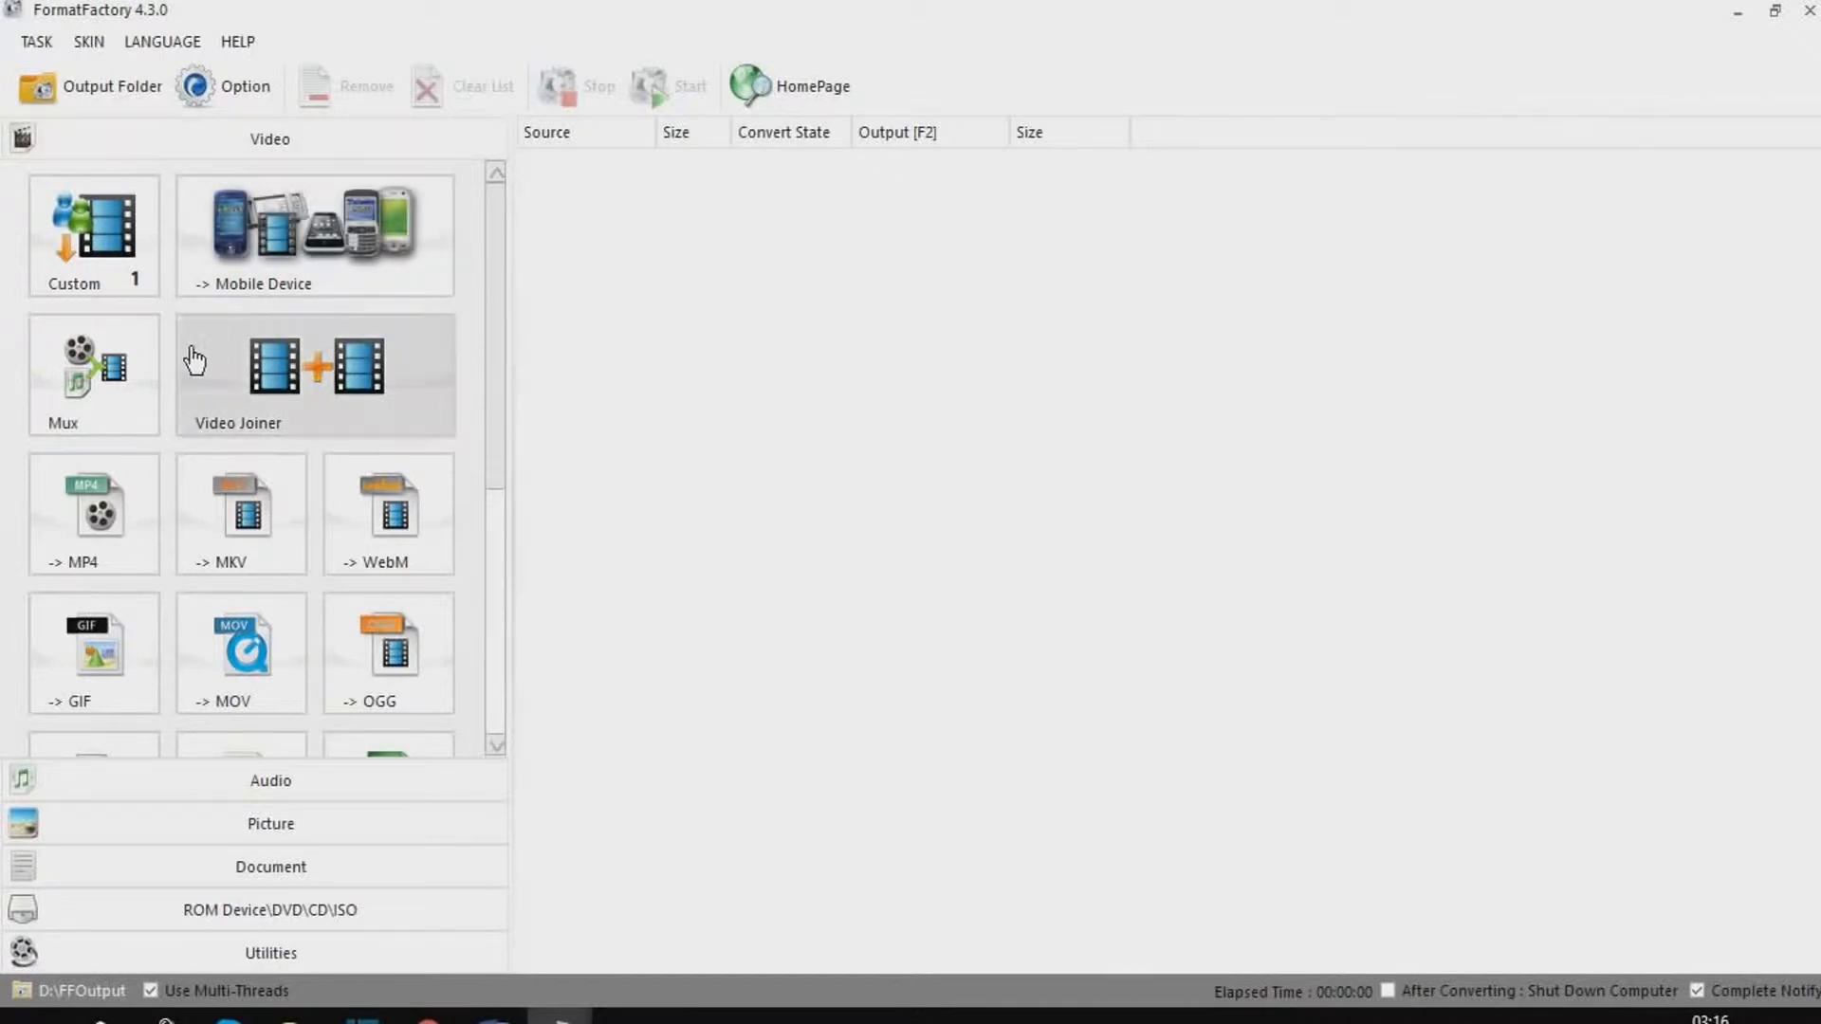
click(82, 402)
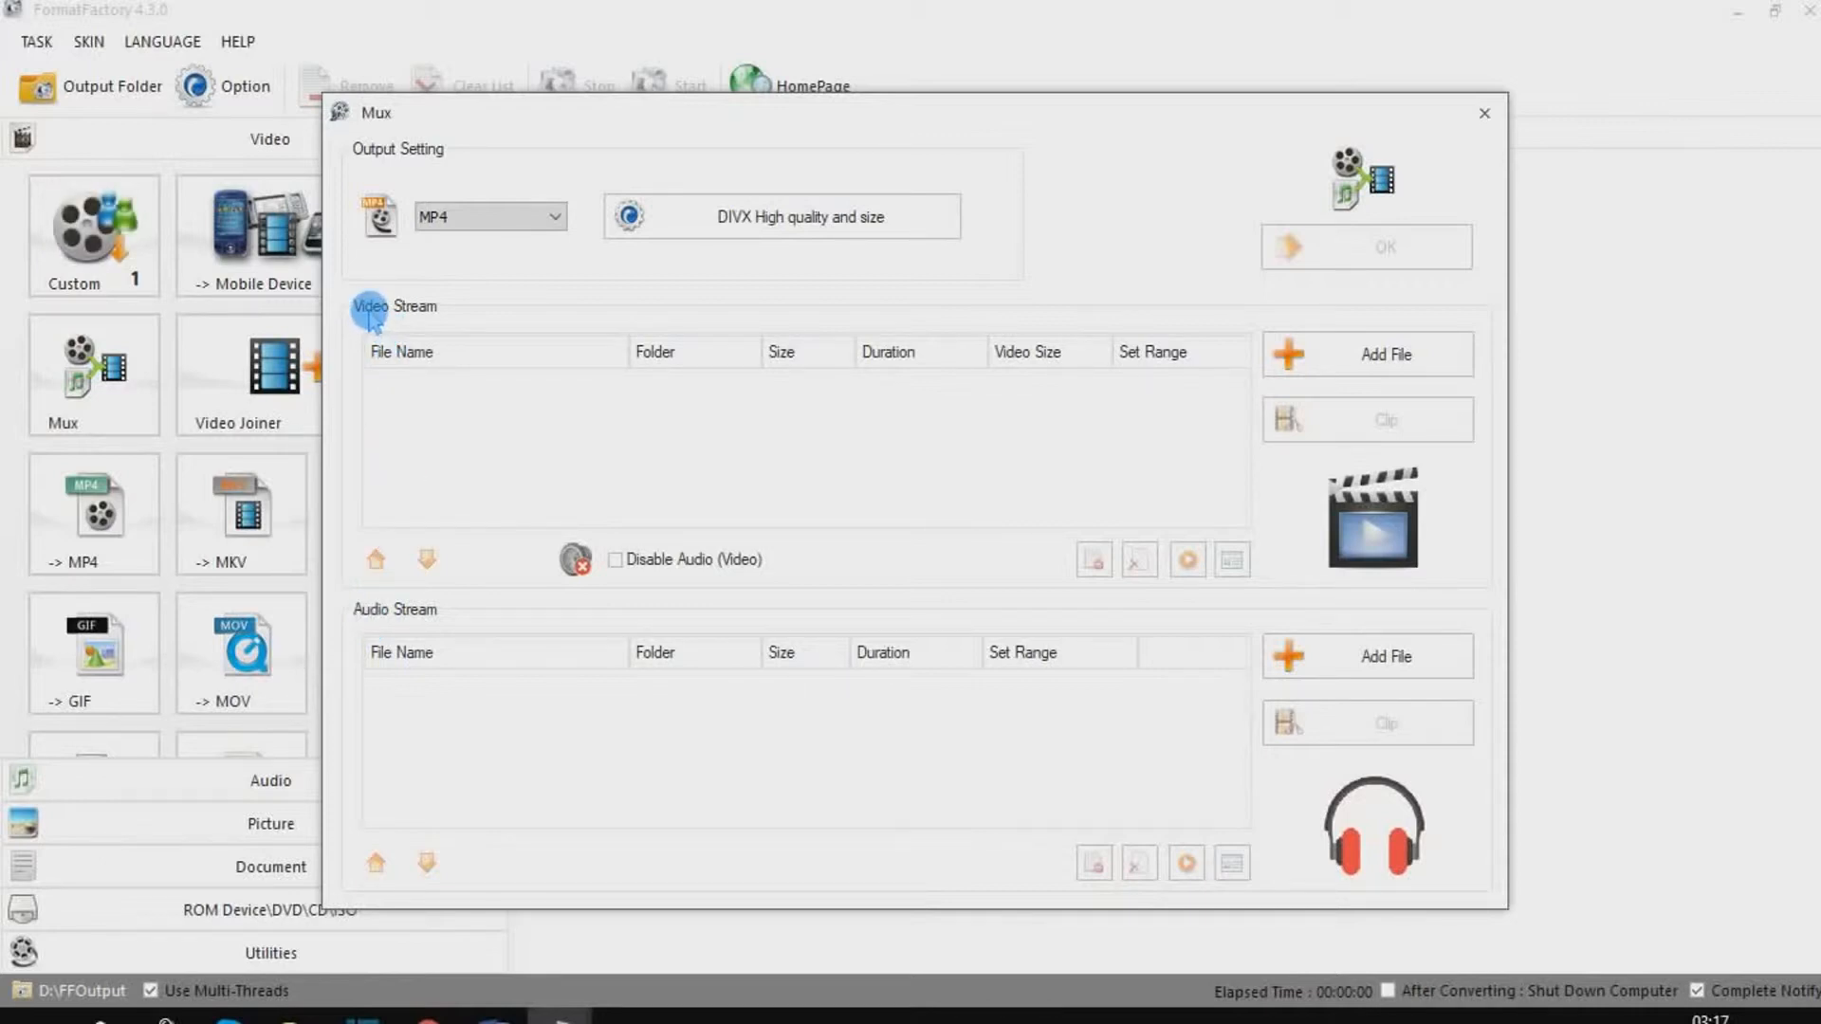
click(1385, 359)
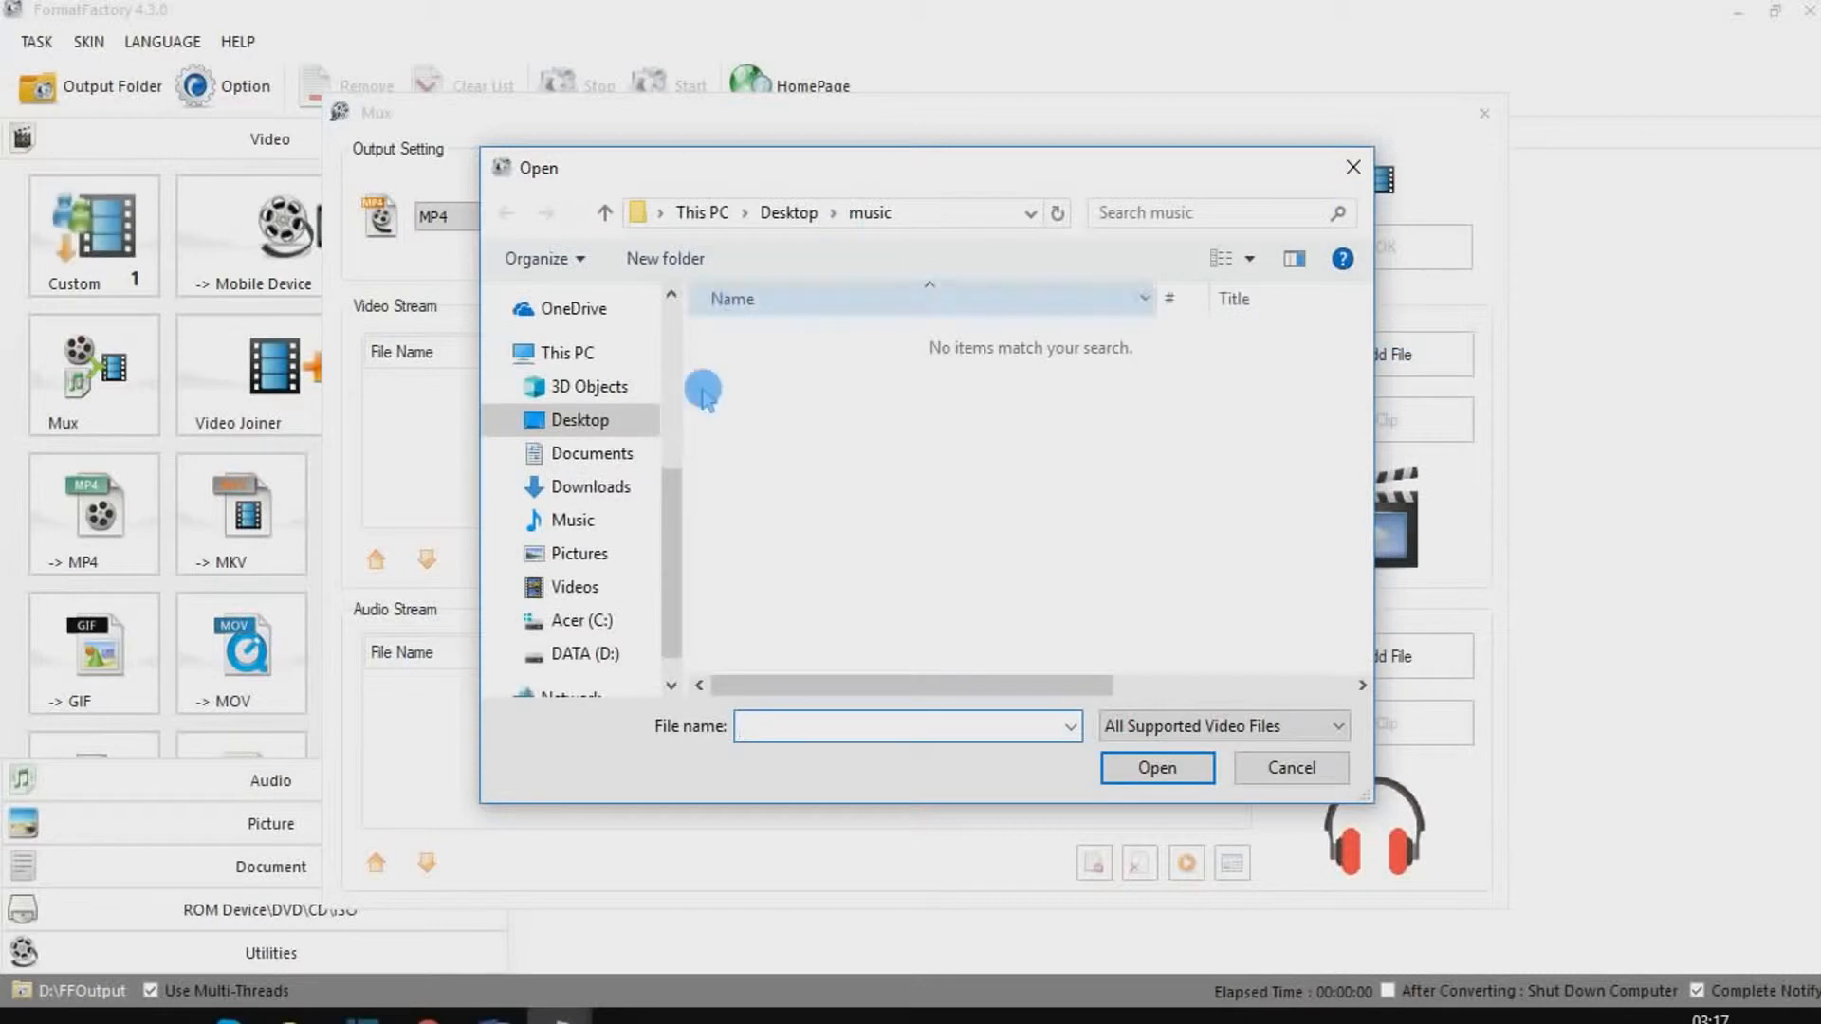
click(581, 423)
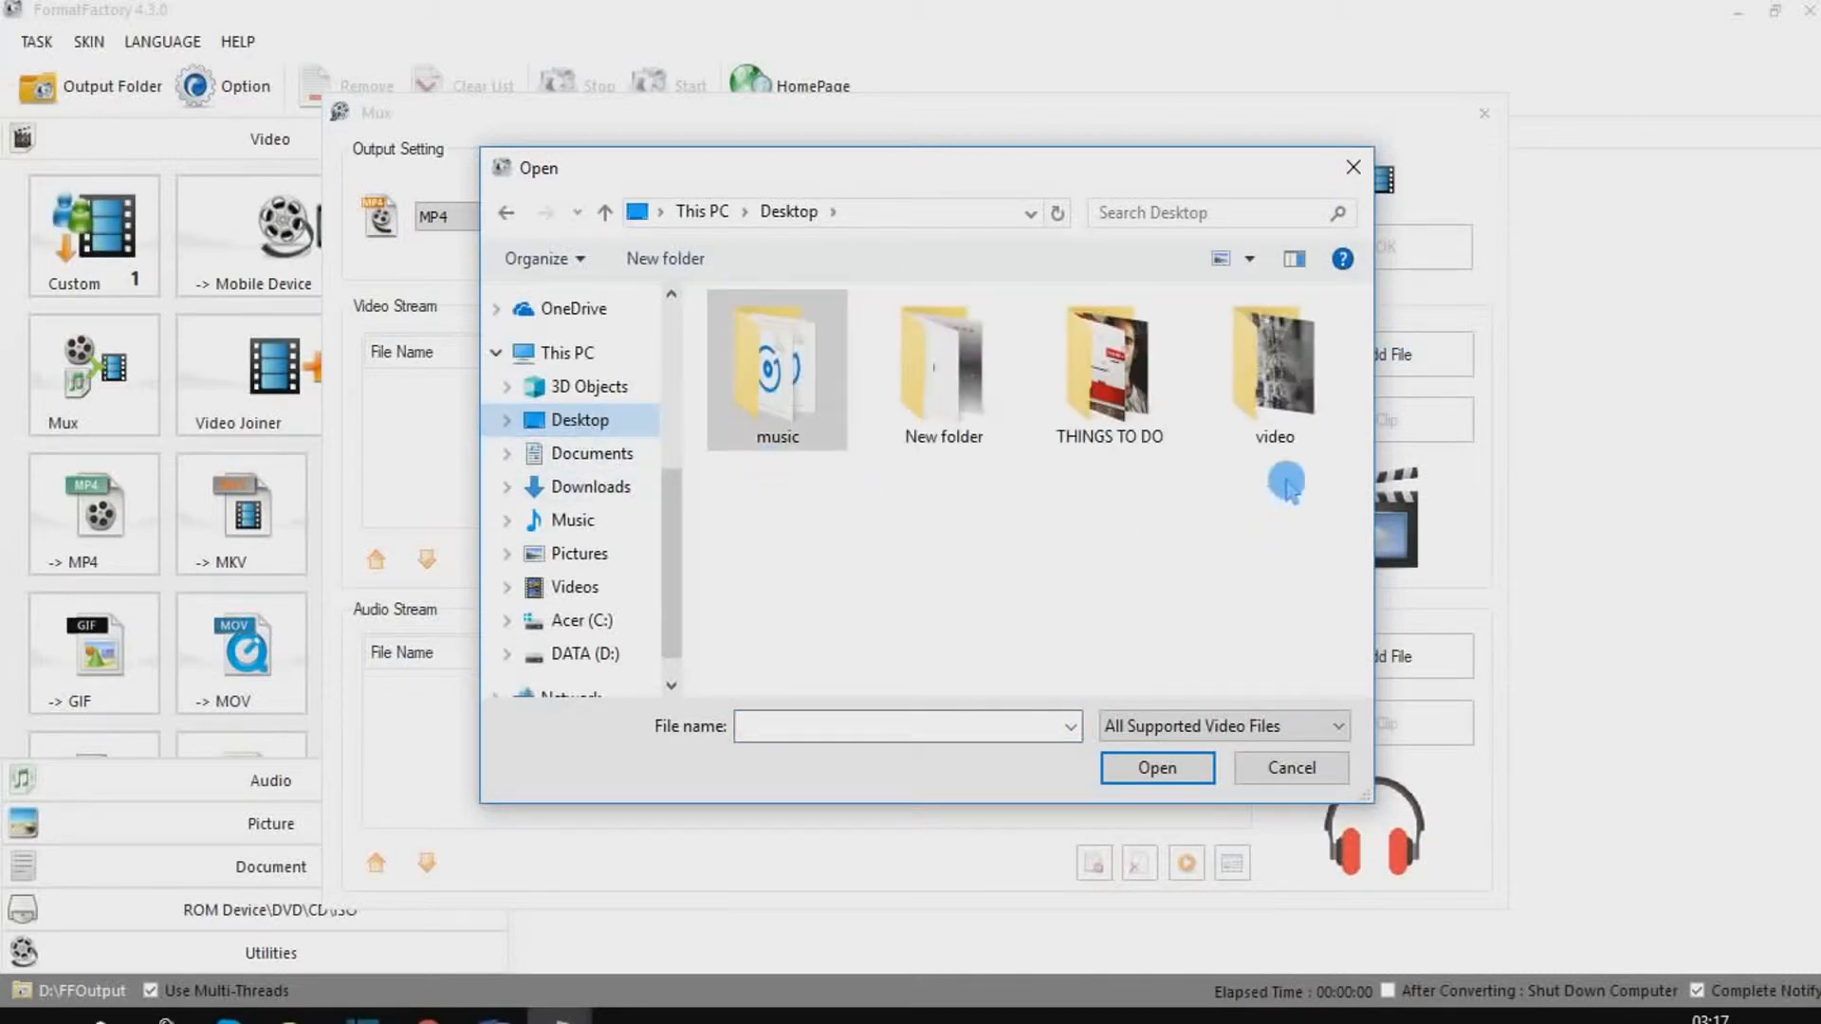
double_click(1280, 408)
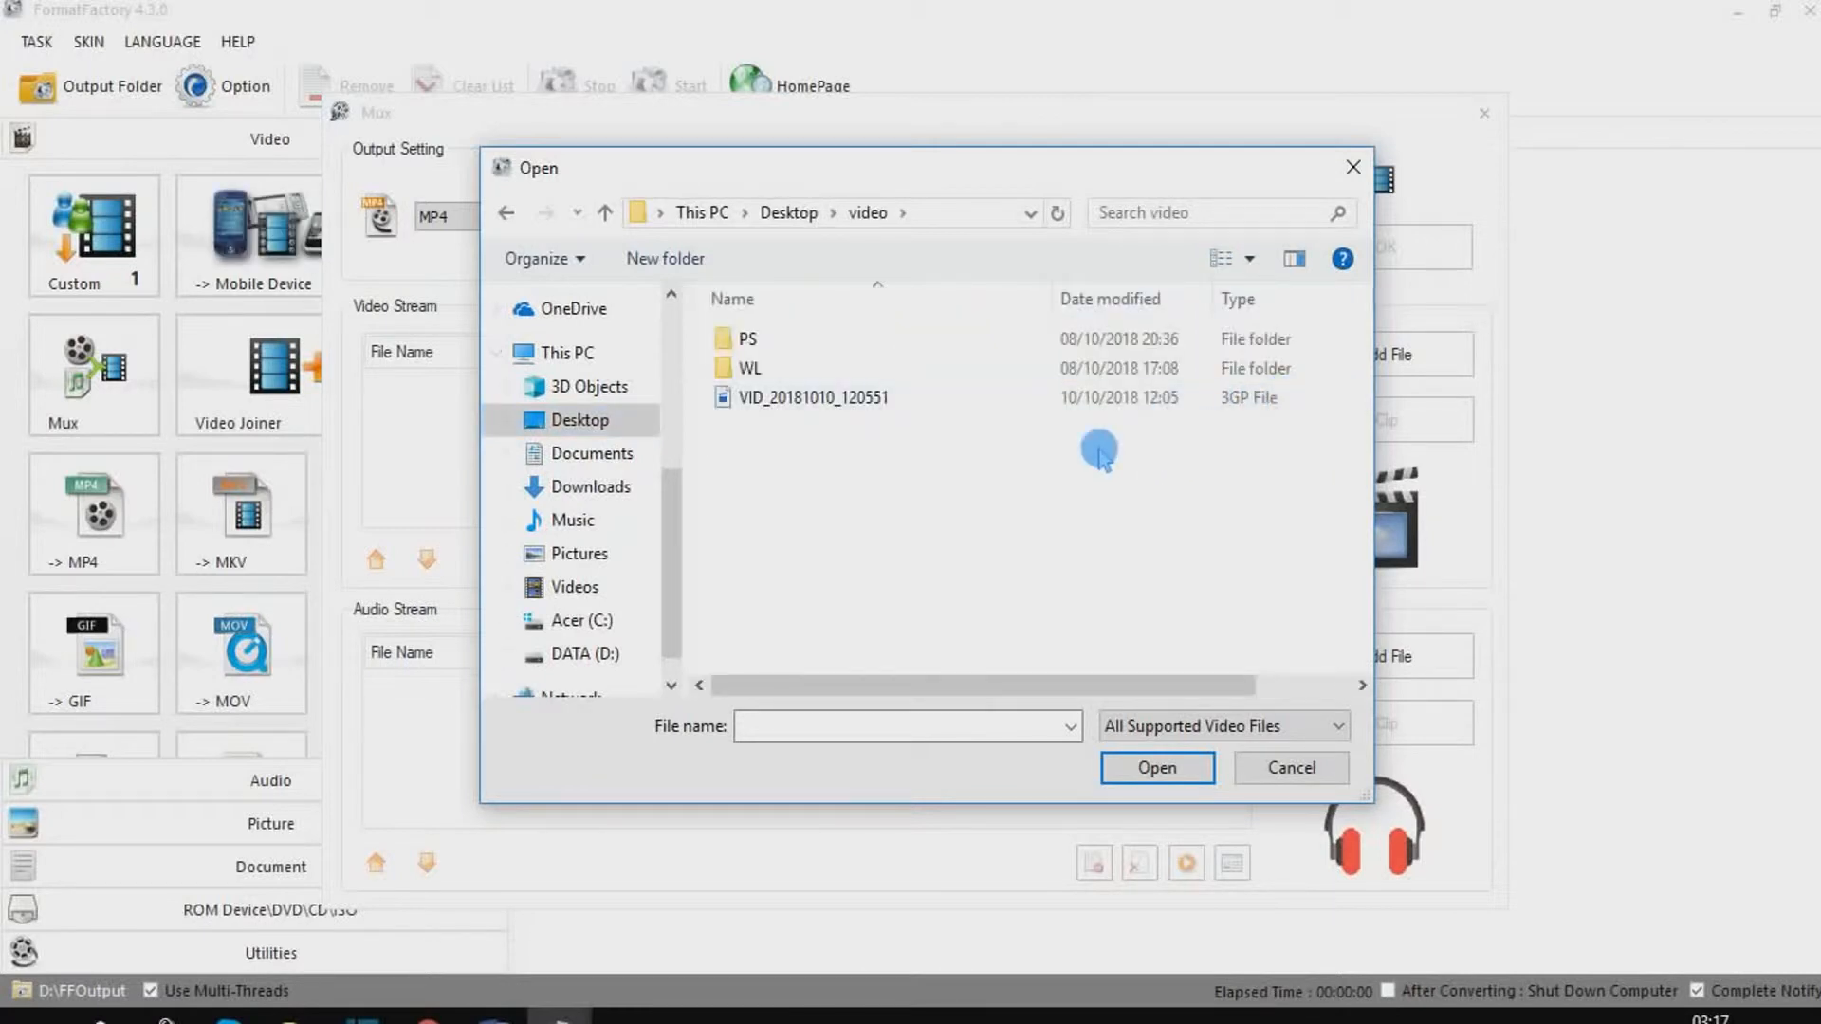
click(759, 399)
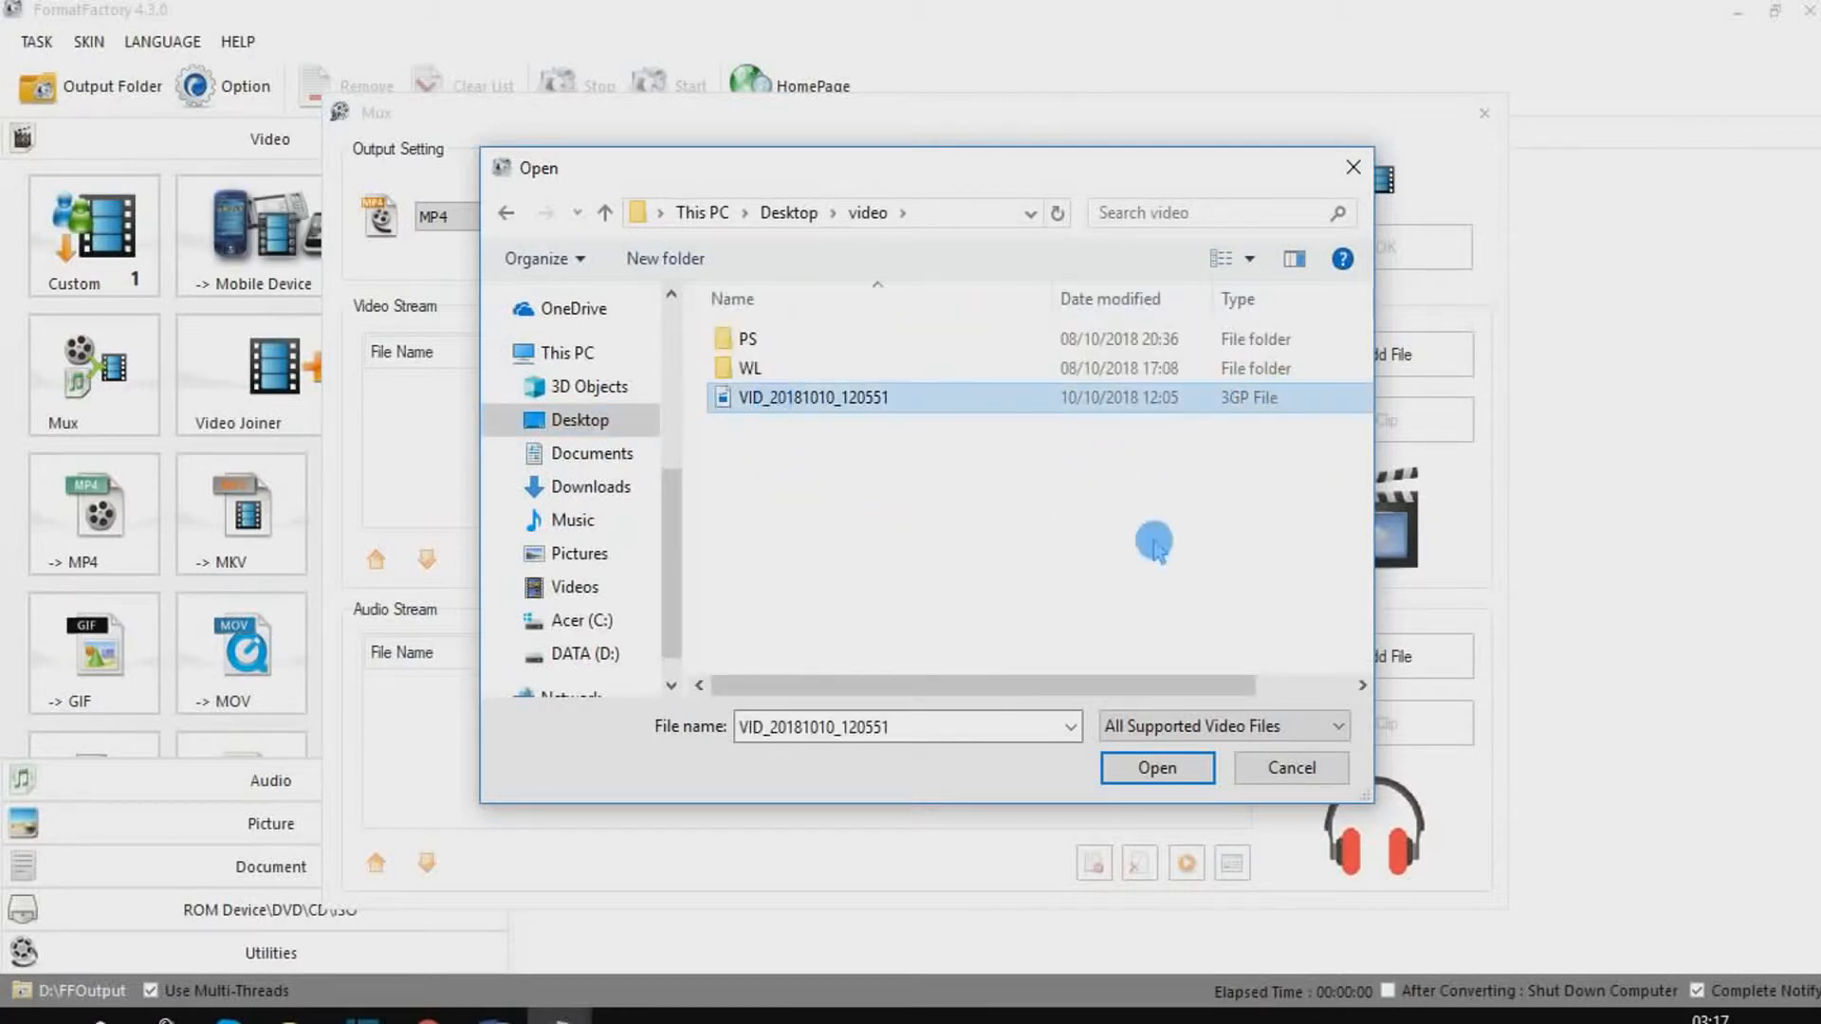
click(1159, 768)
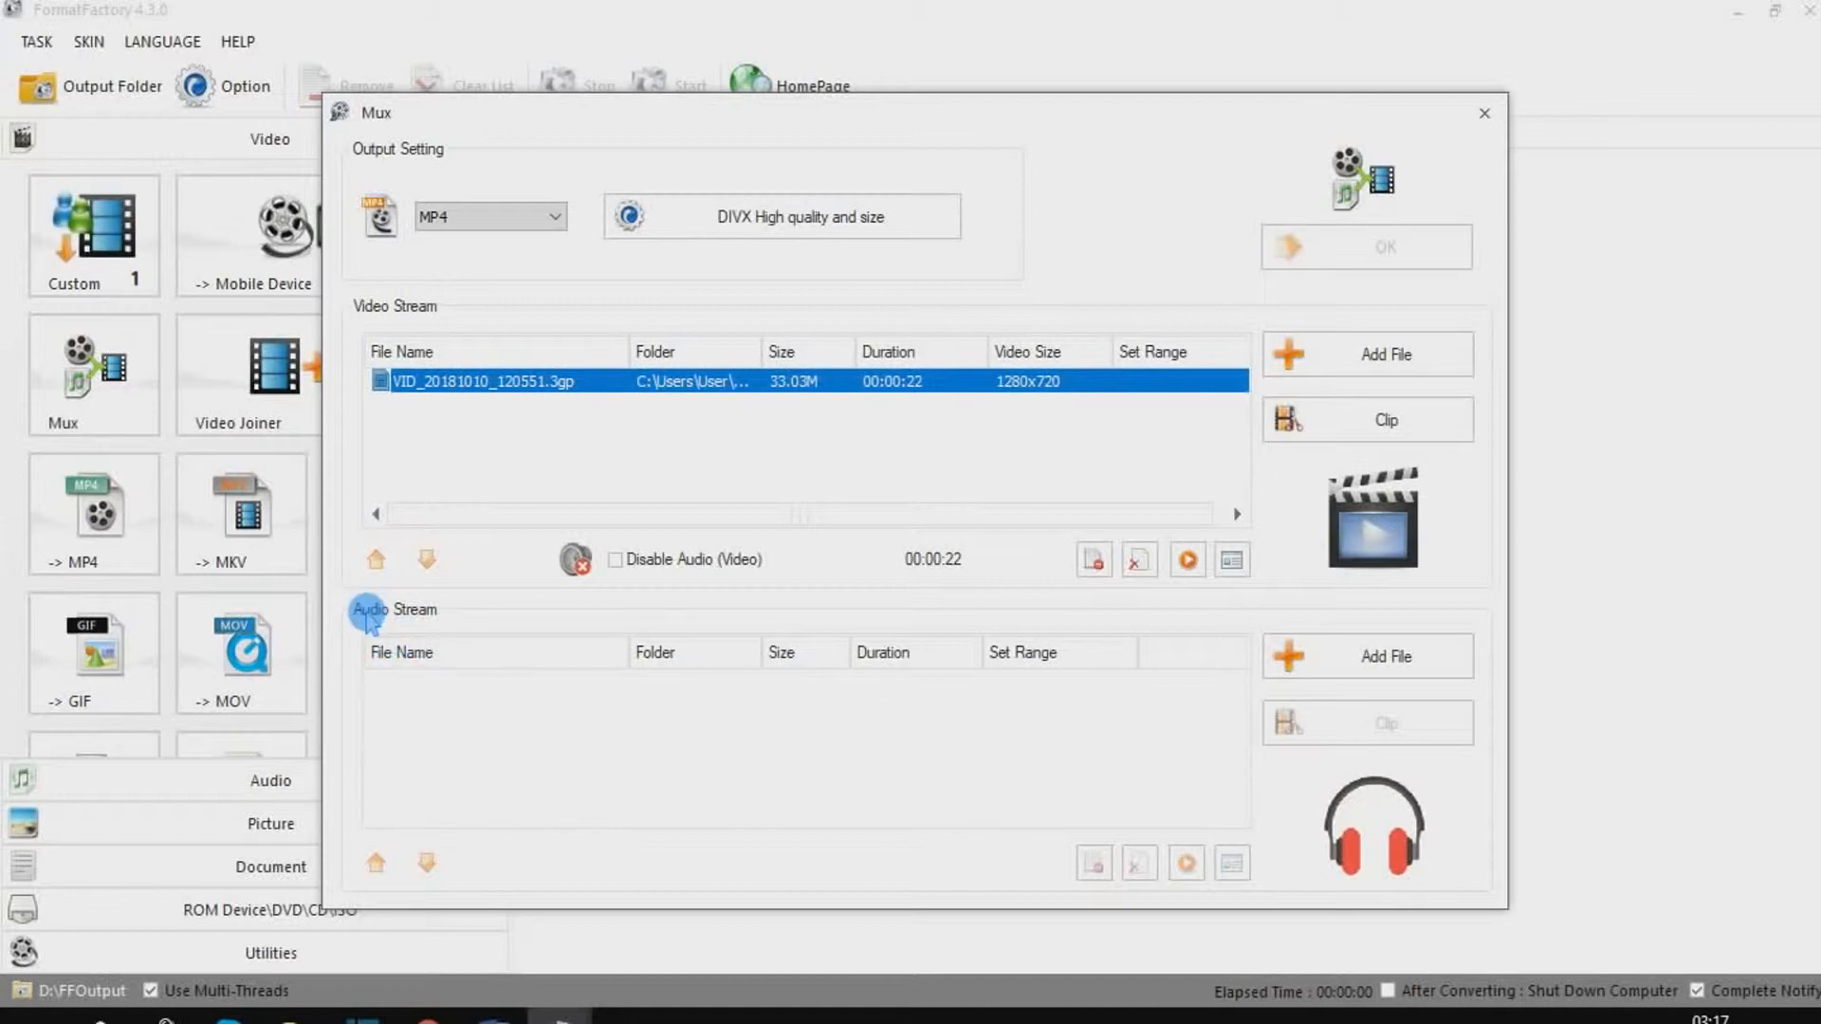
Step: Add "3rd Prototype - Feel So Good [NCS Release]" from the Desktop's music folder as the audio stream
click(1398, 662)
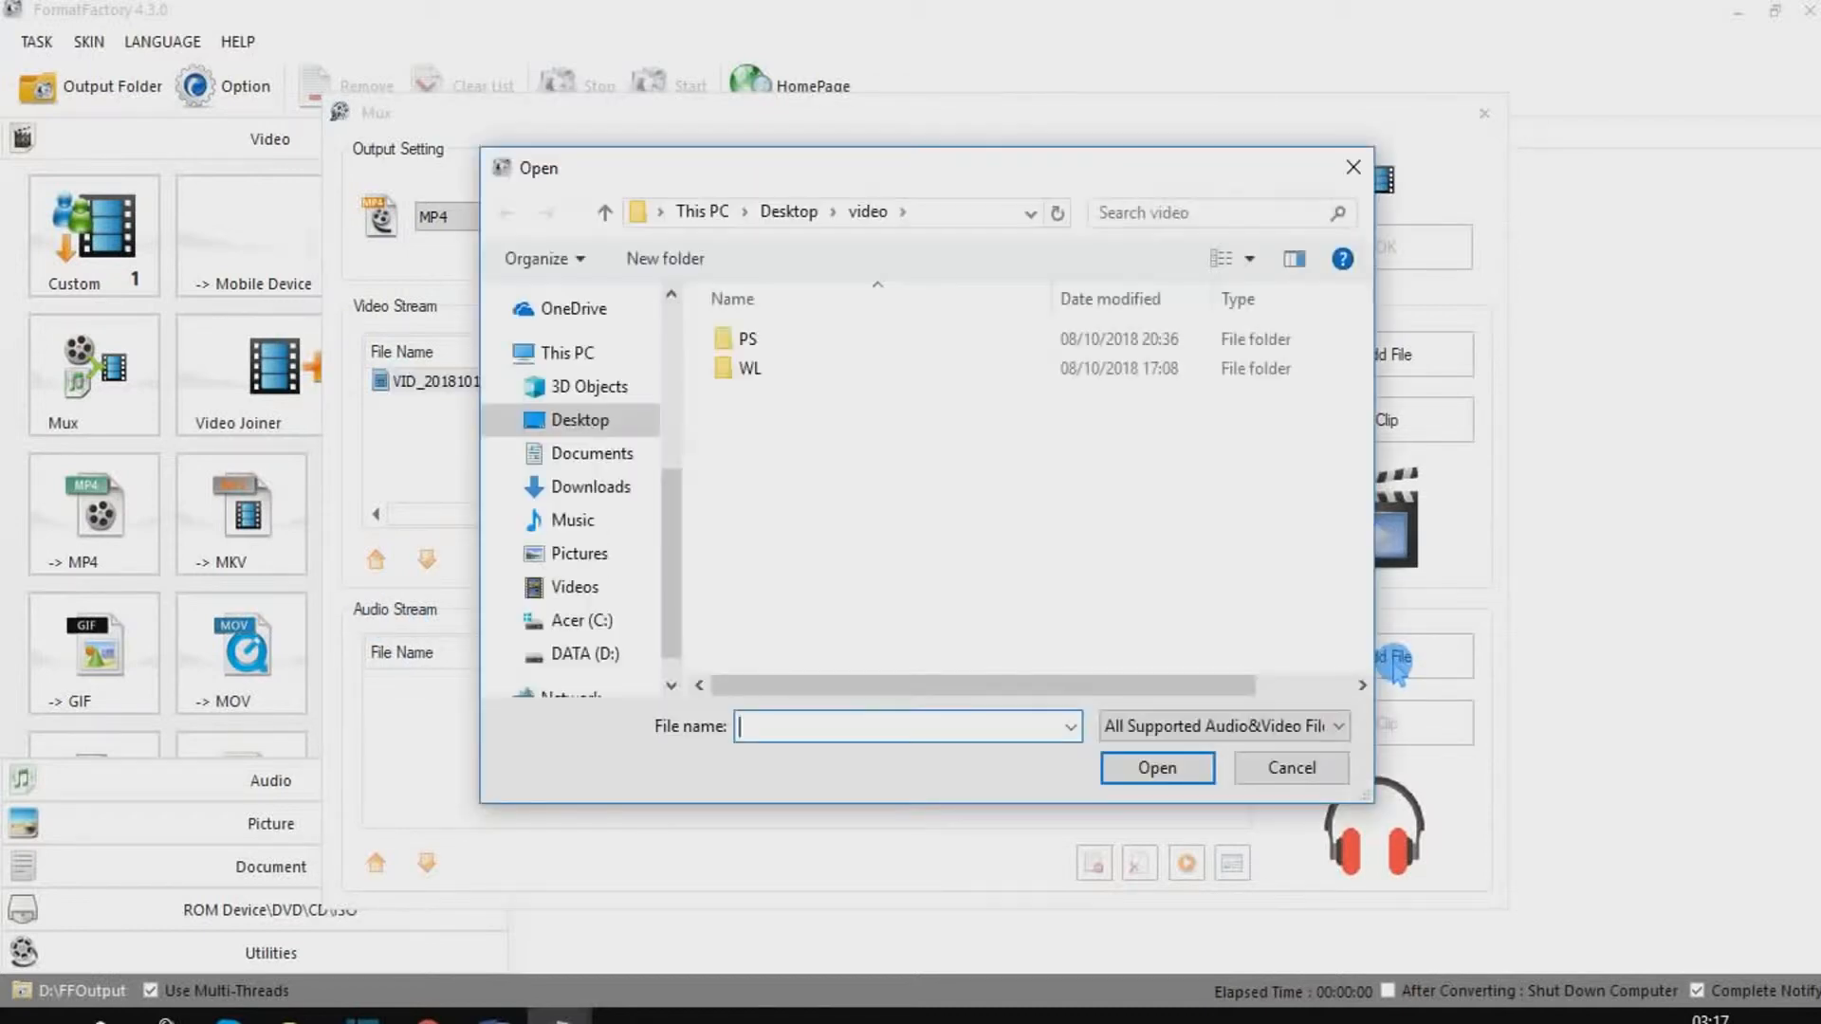
click(566, 424)
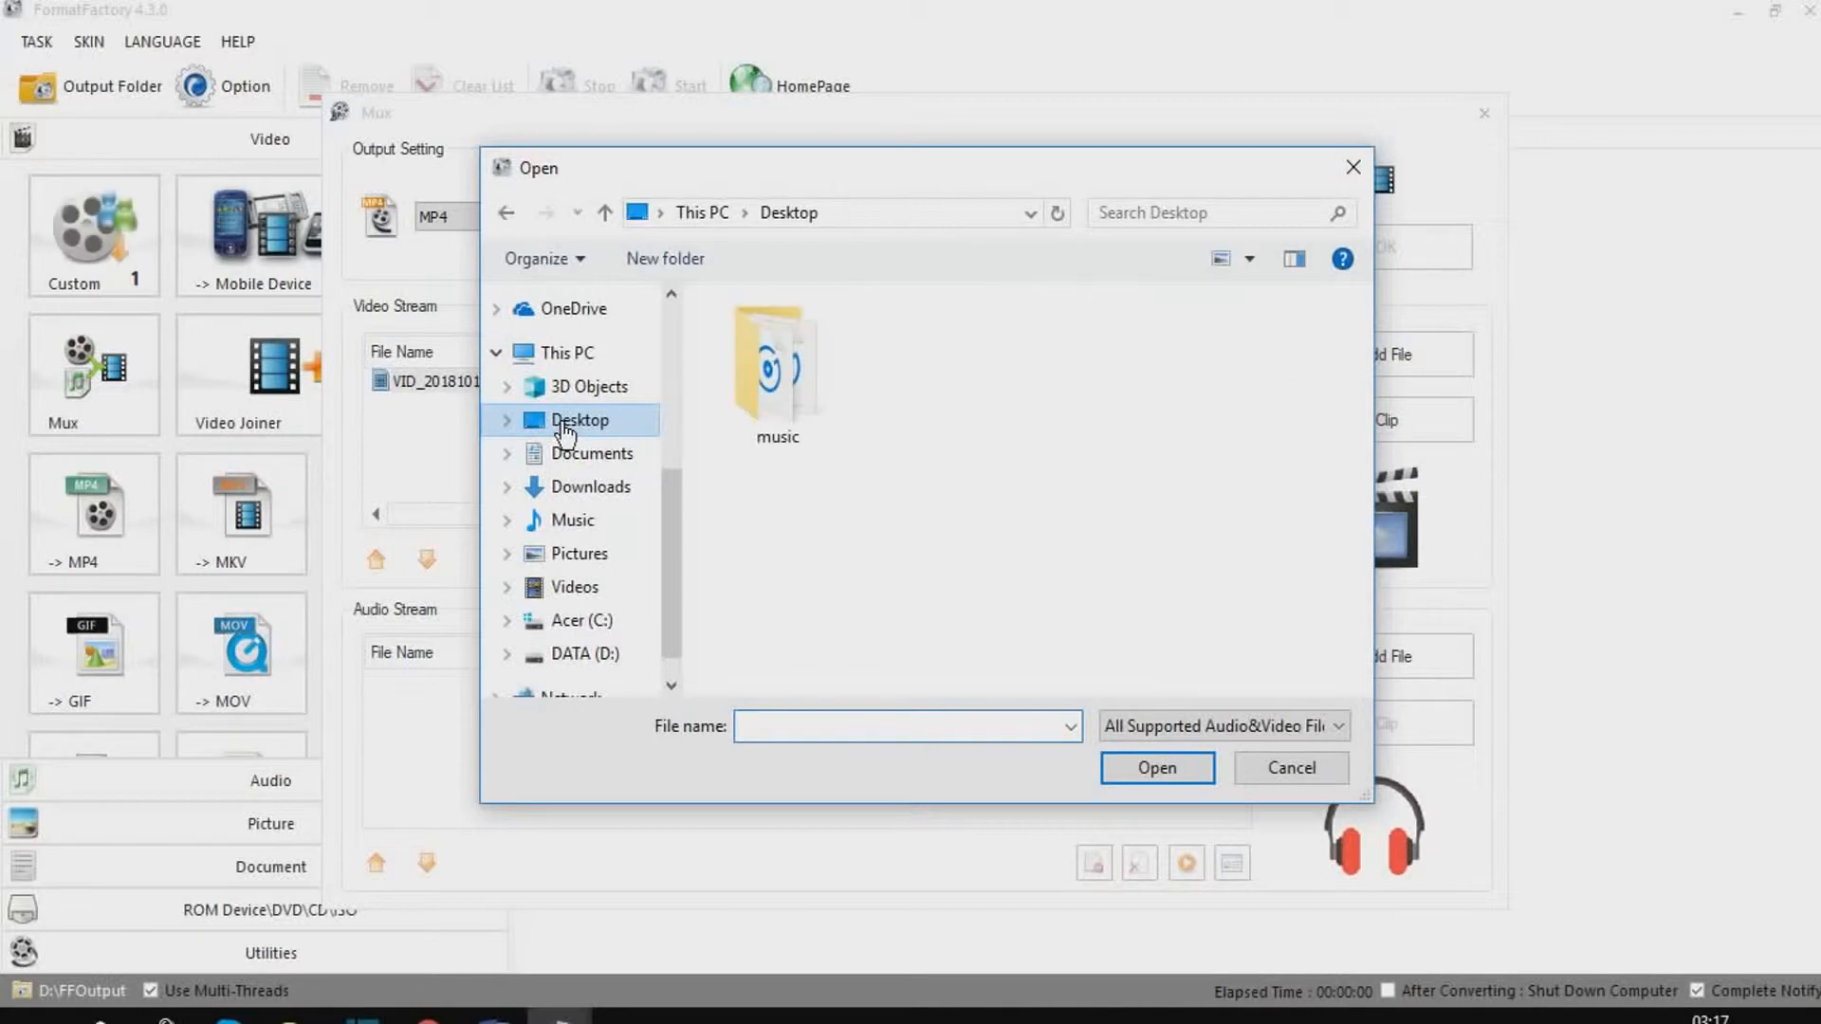
click(773, 401)
double_click(773, 401)
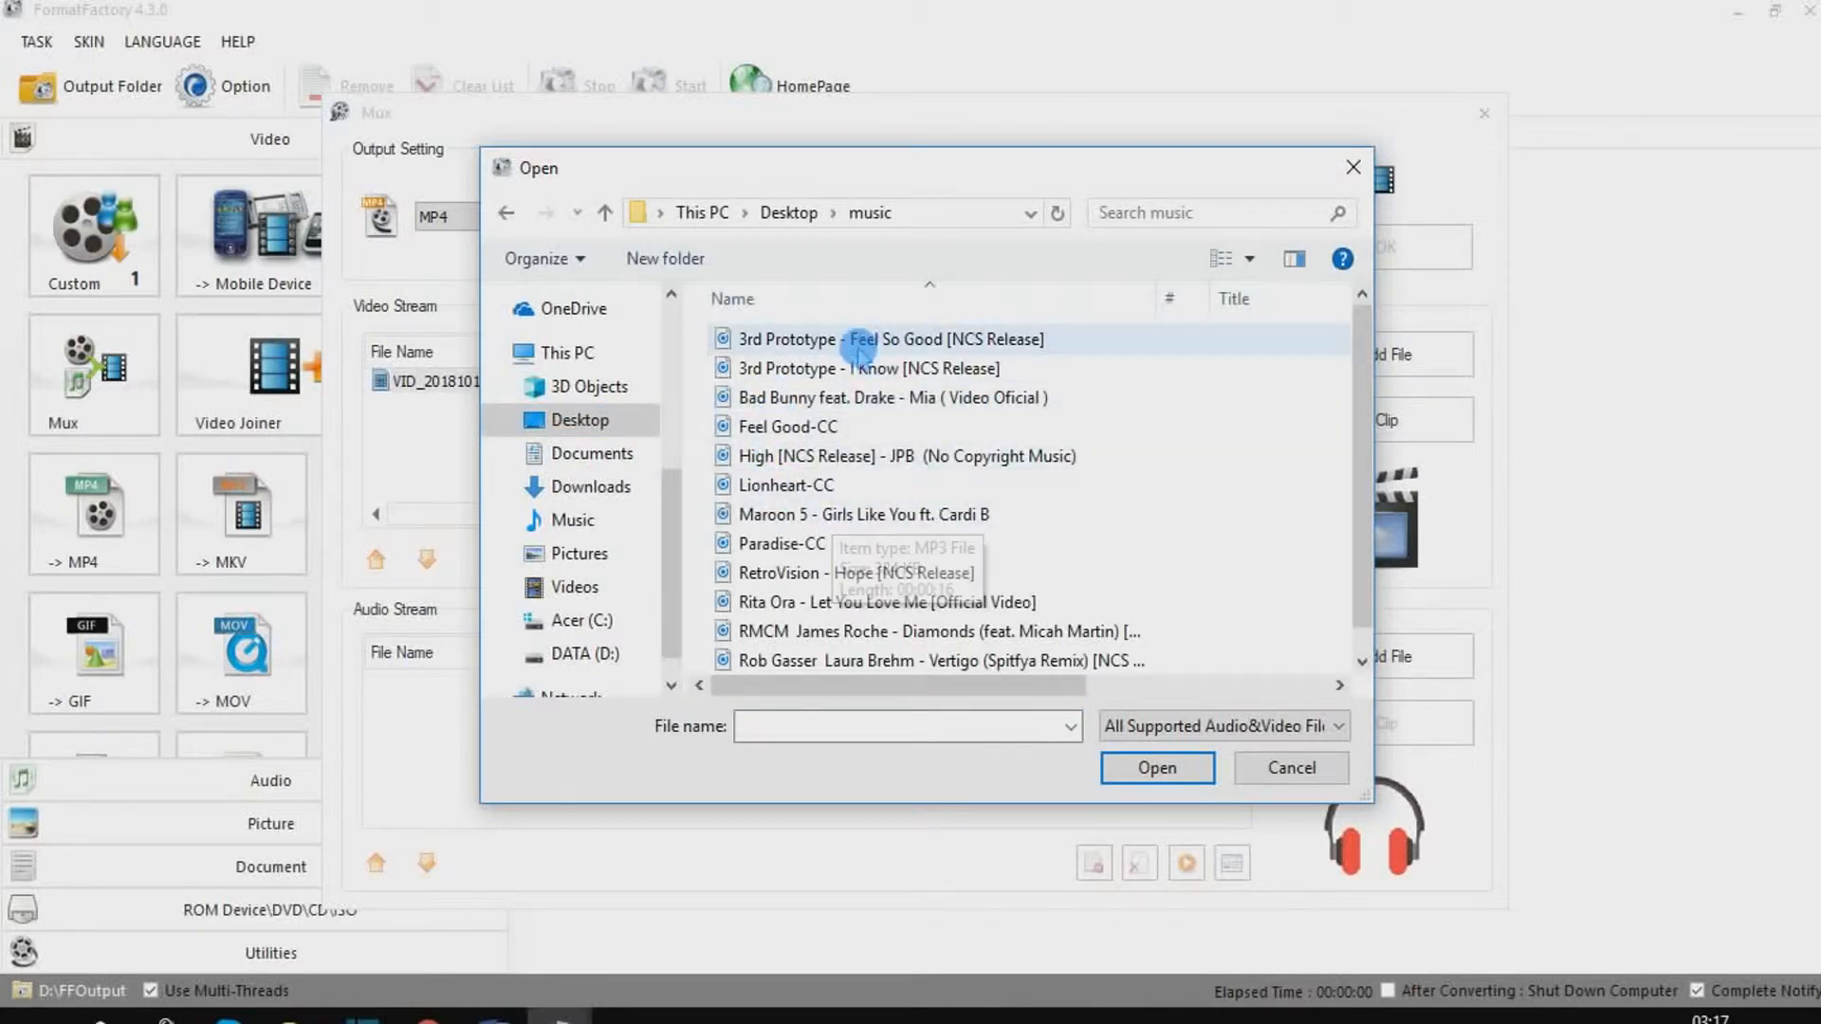
click(755, 338)
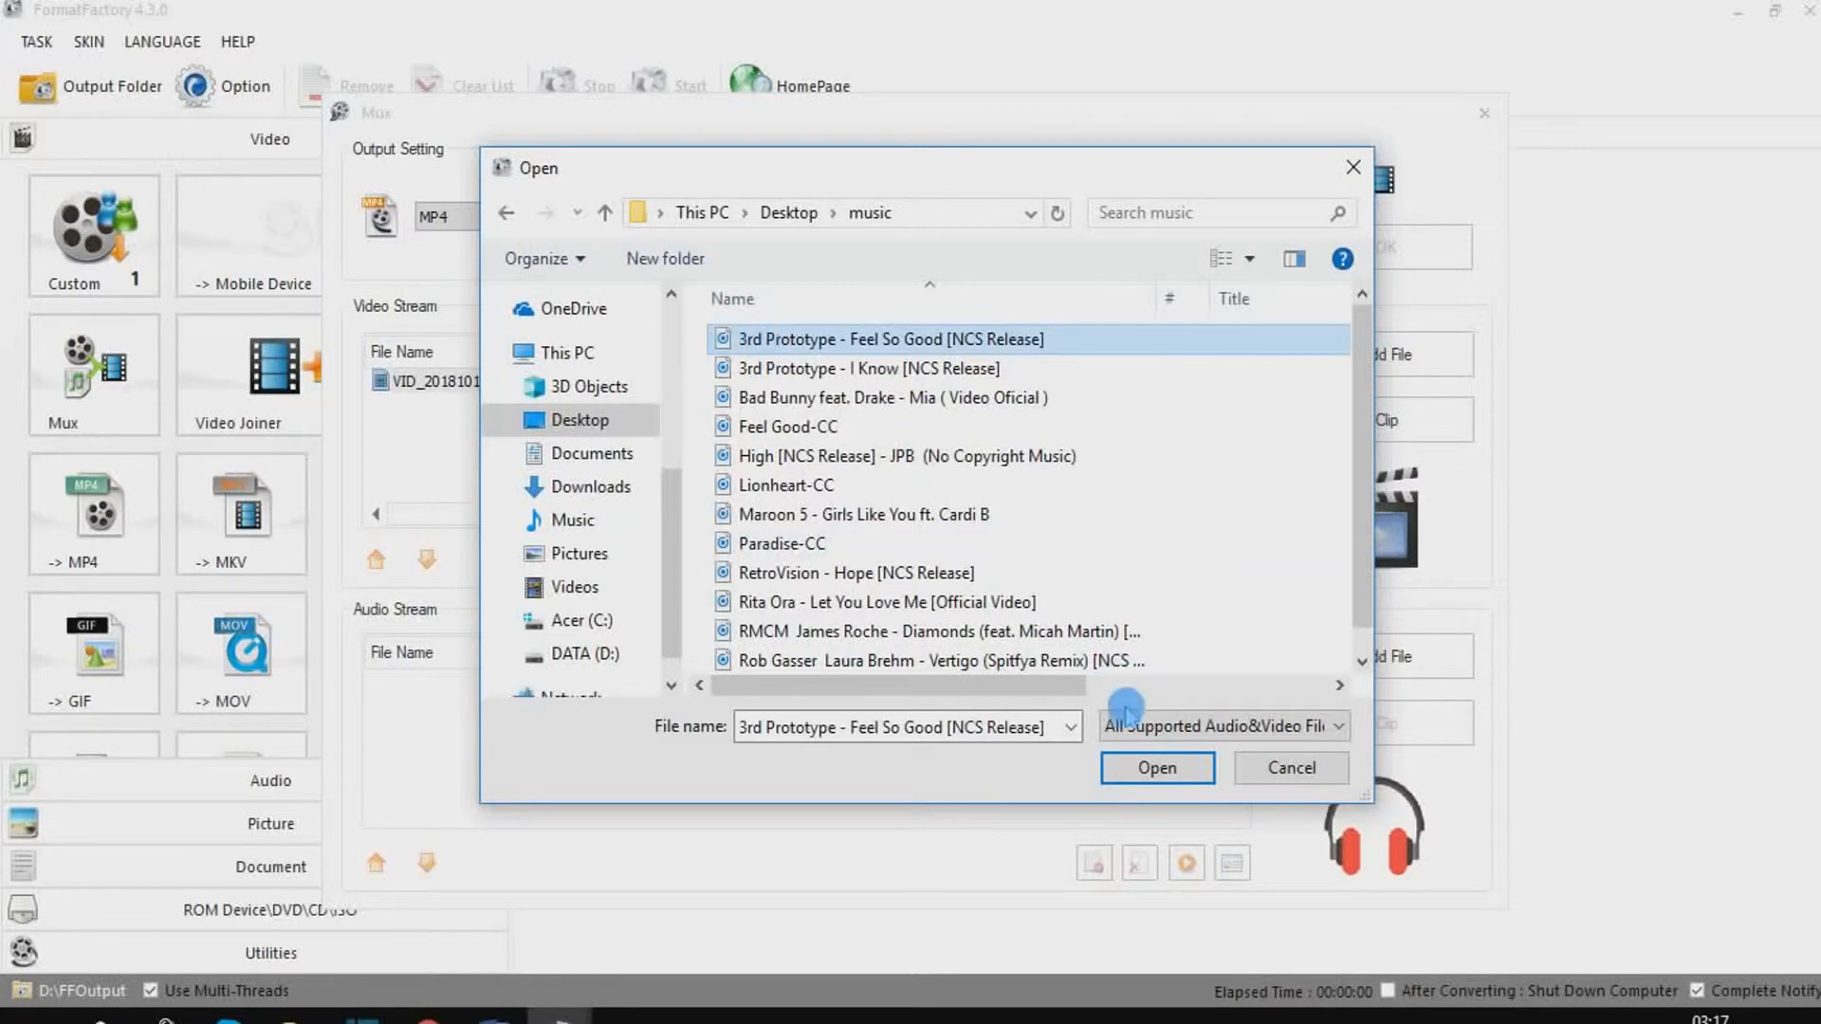
click(1129, 770)
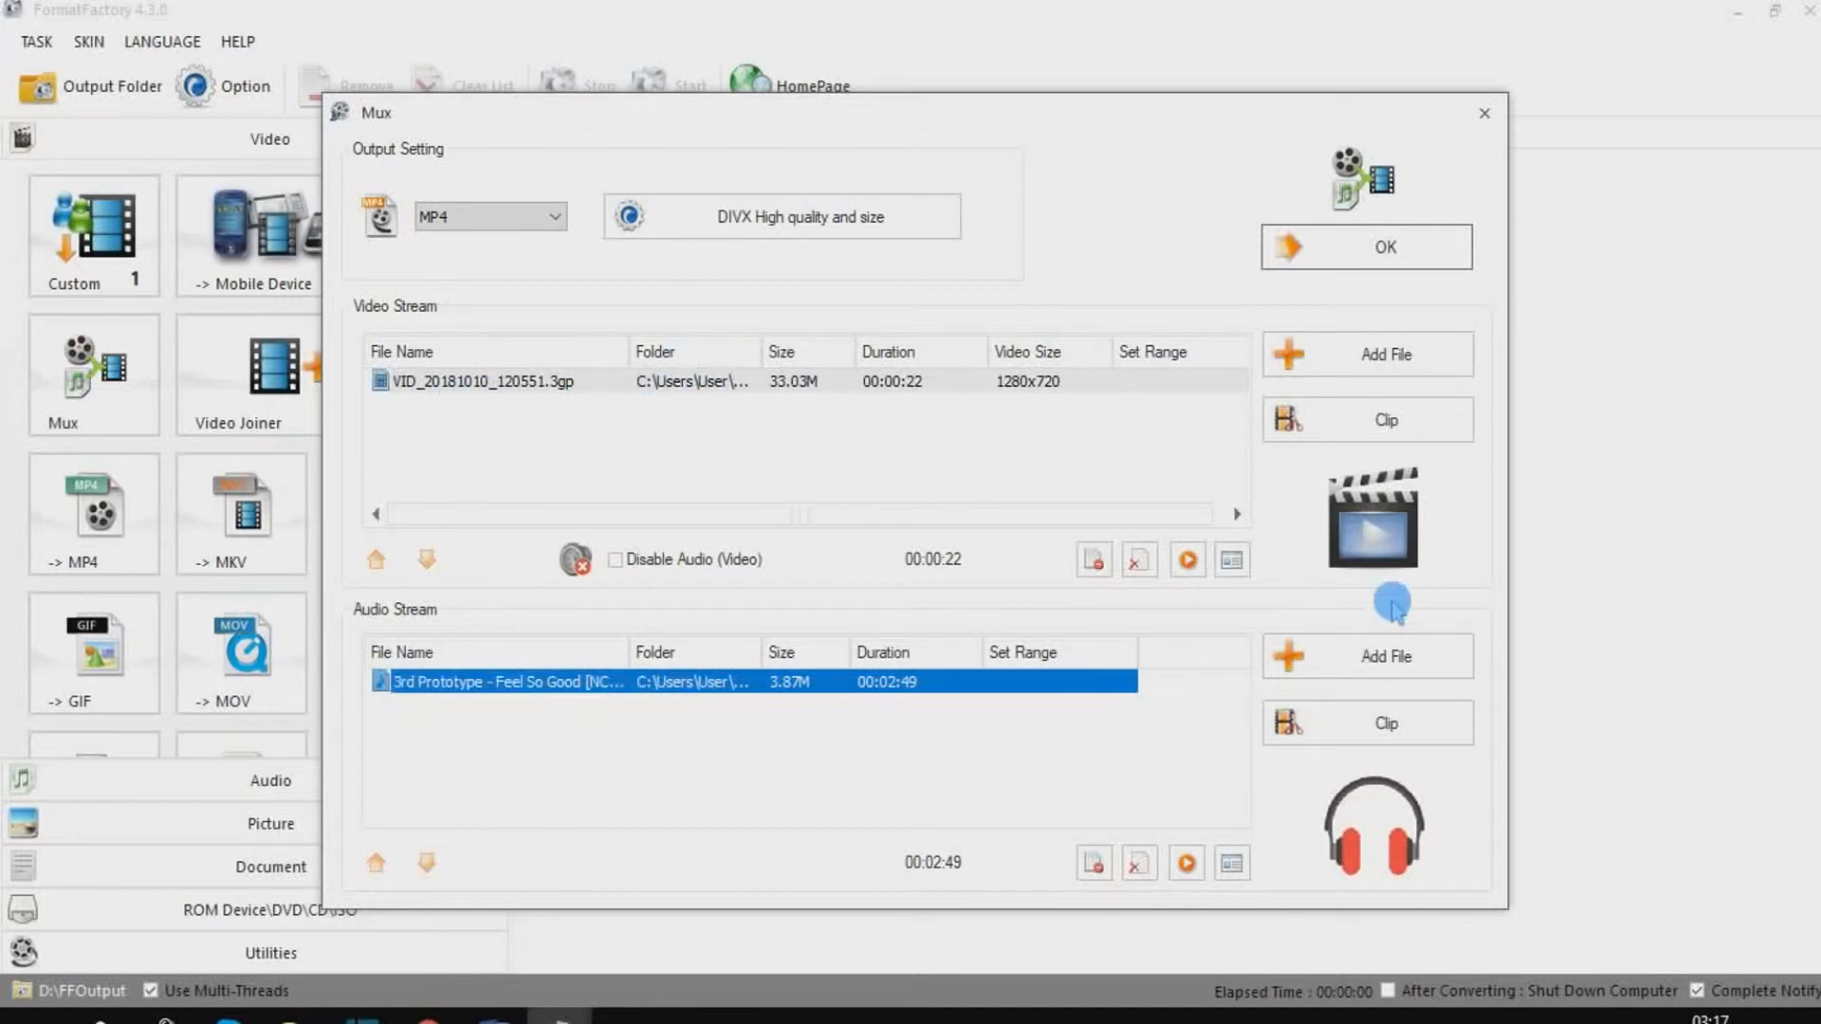
Step: Confirm the Mux job with MP4 output and start the conversion
click(1418, 370)
click(1323, 264)
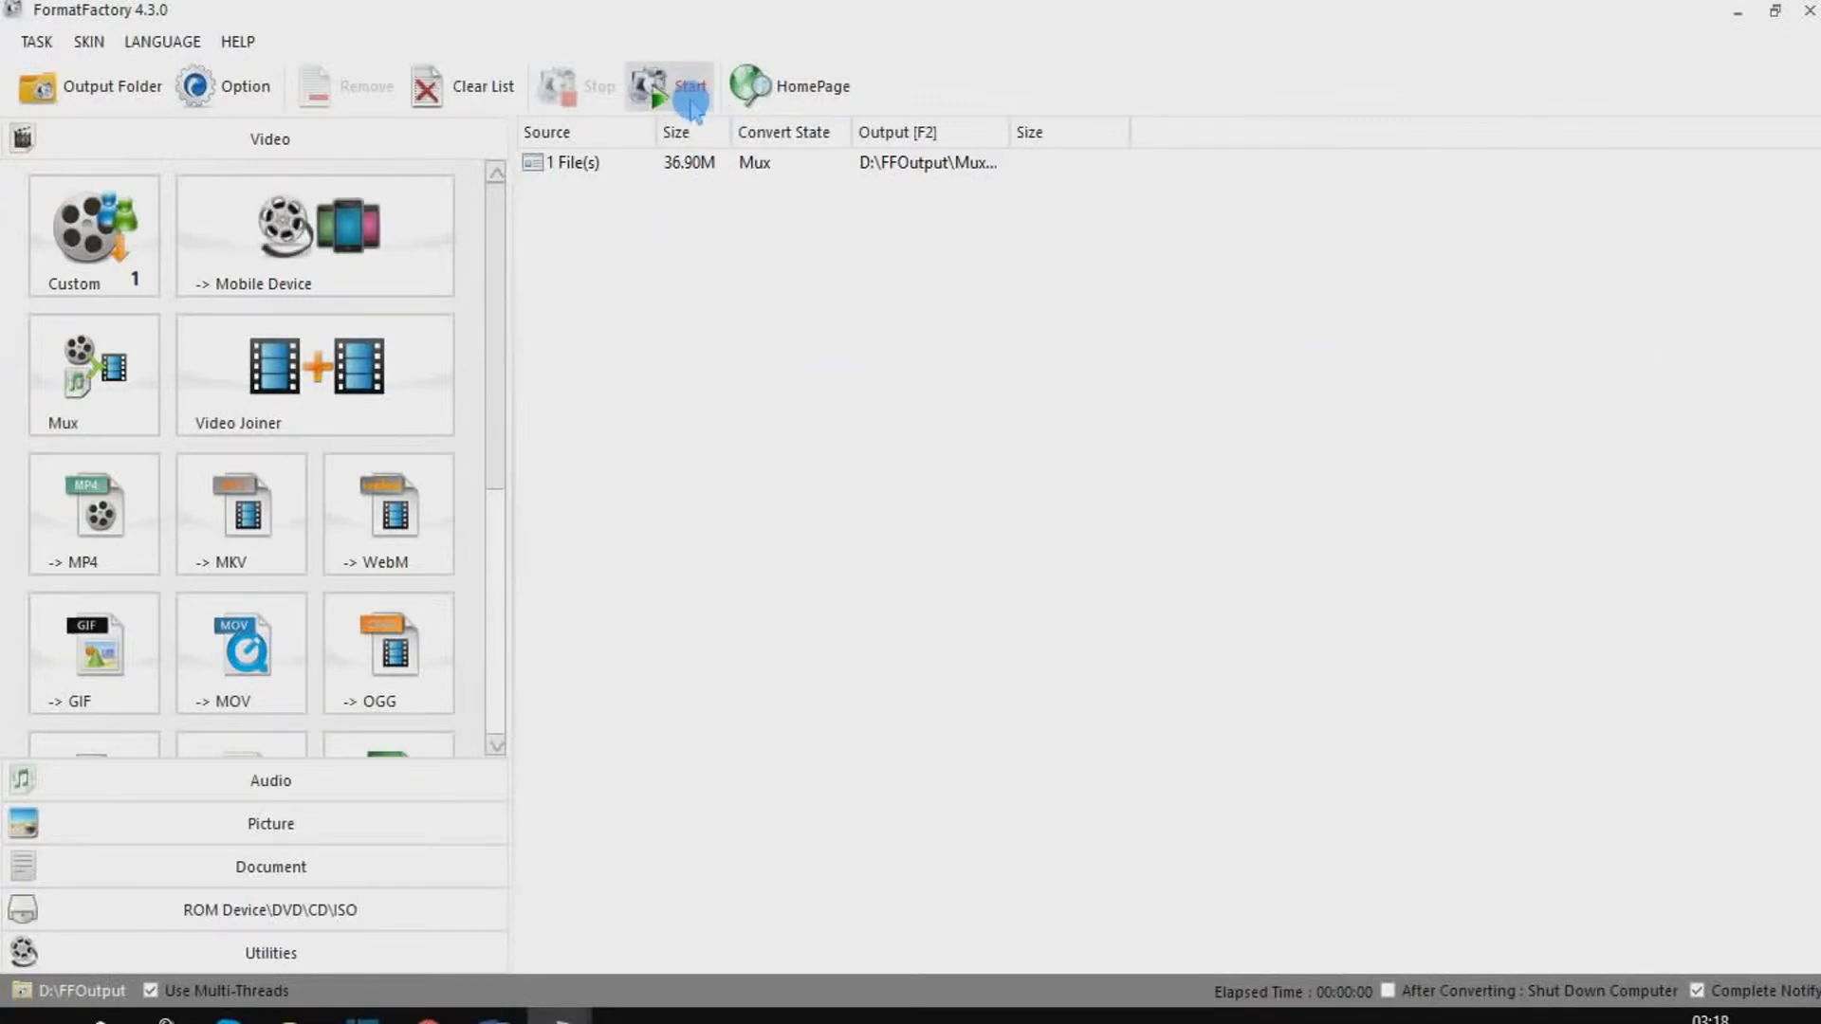
click(692, 95)
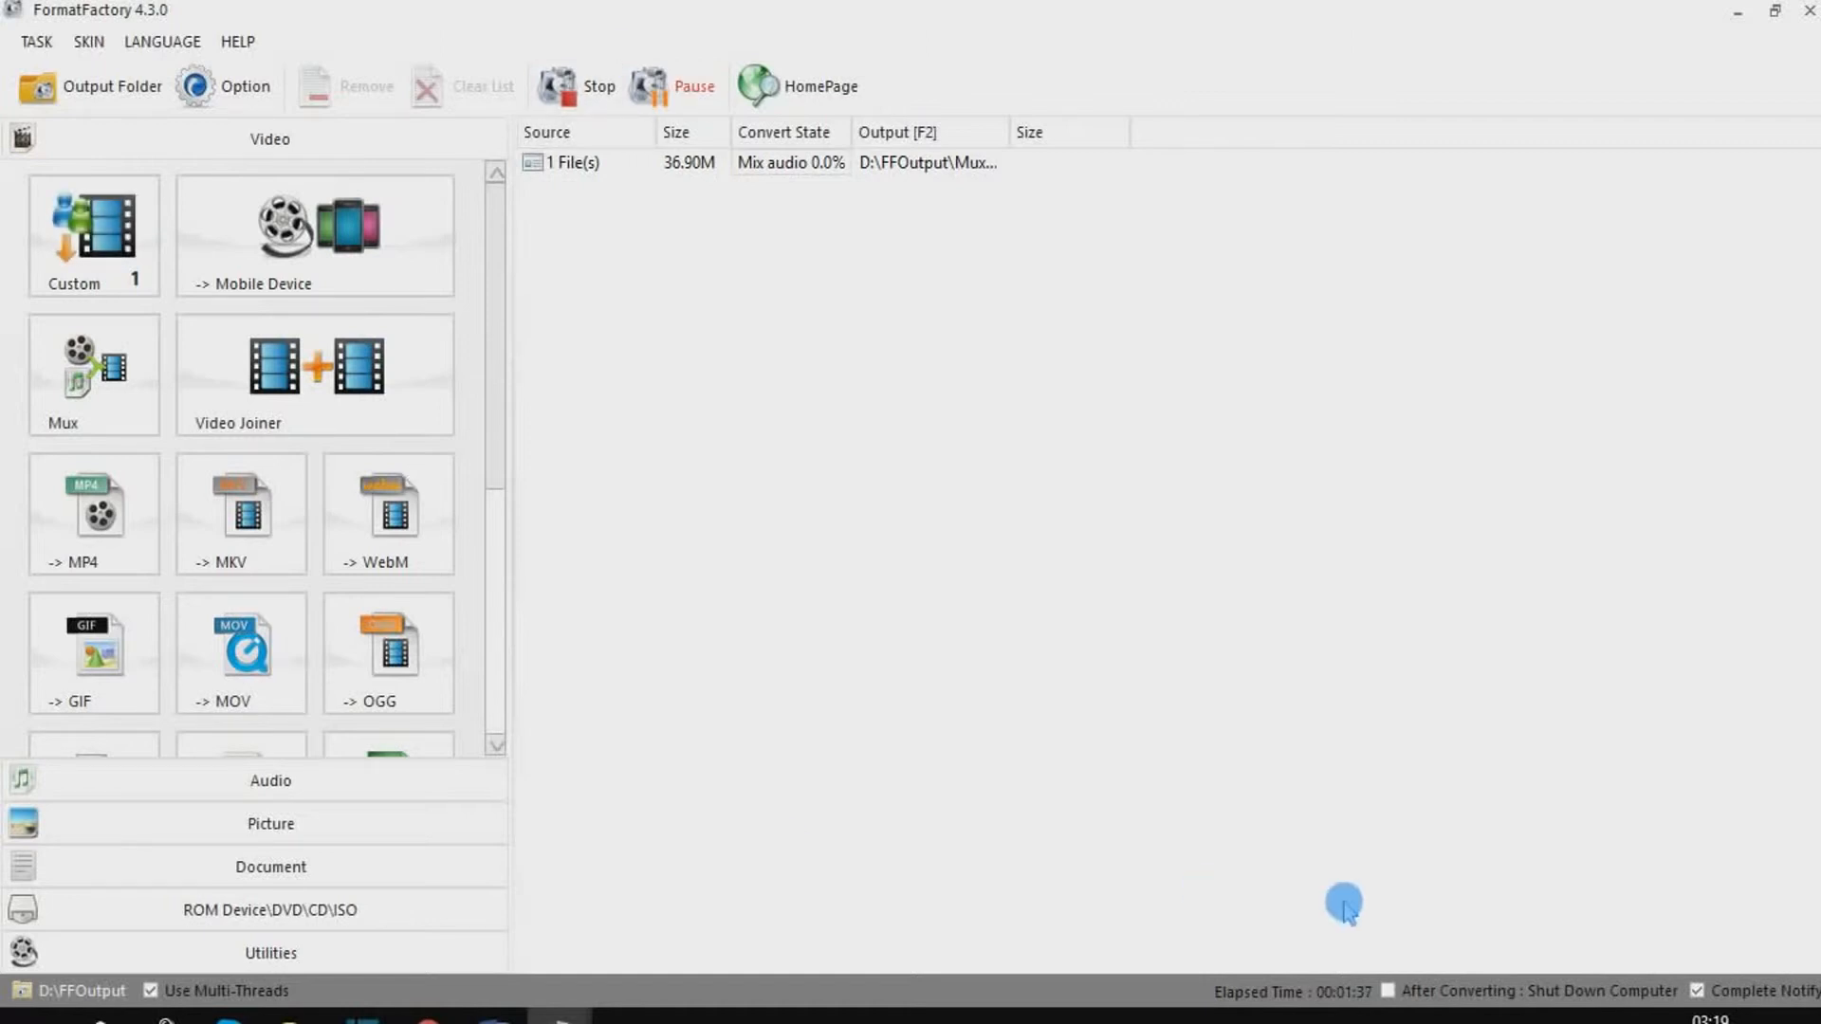
Step: Lower the system speaker volume to 10 and raise it again to 48
click(1570, 1019)
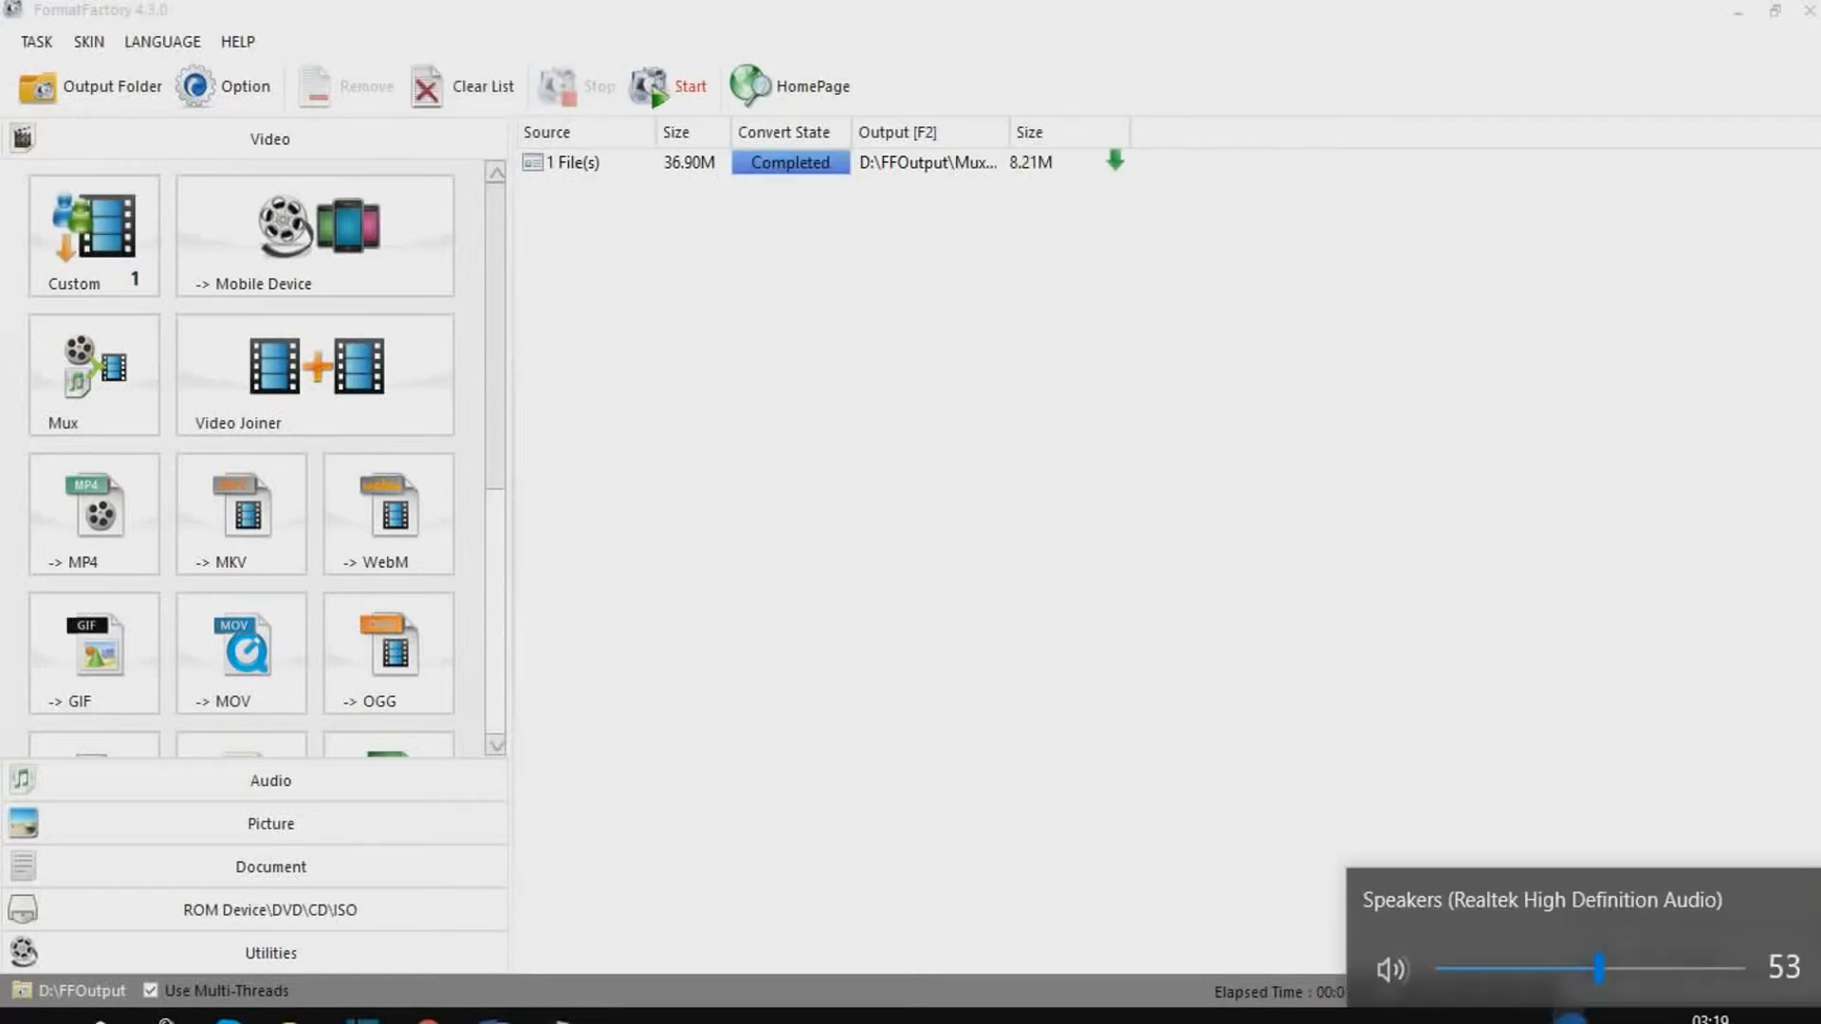
drag(1606, 985, 1473, 977)
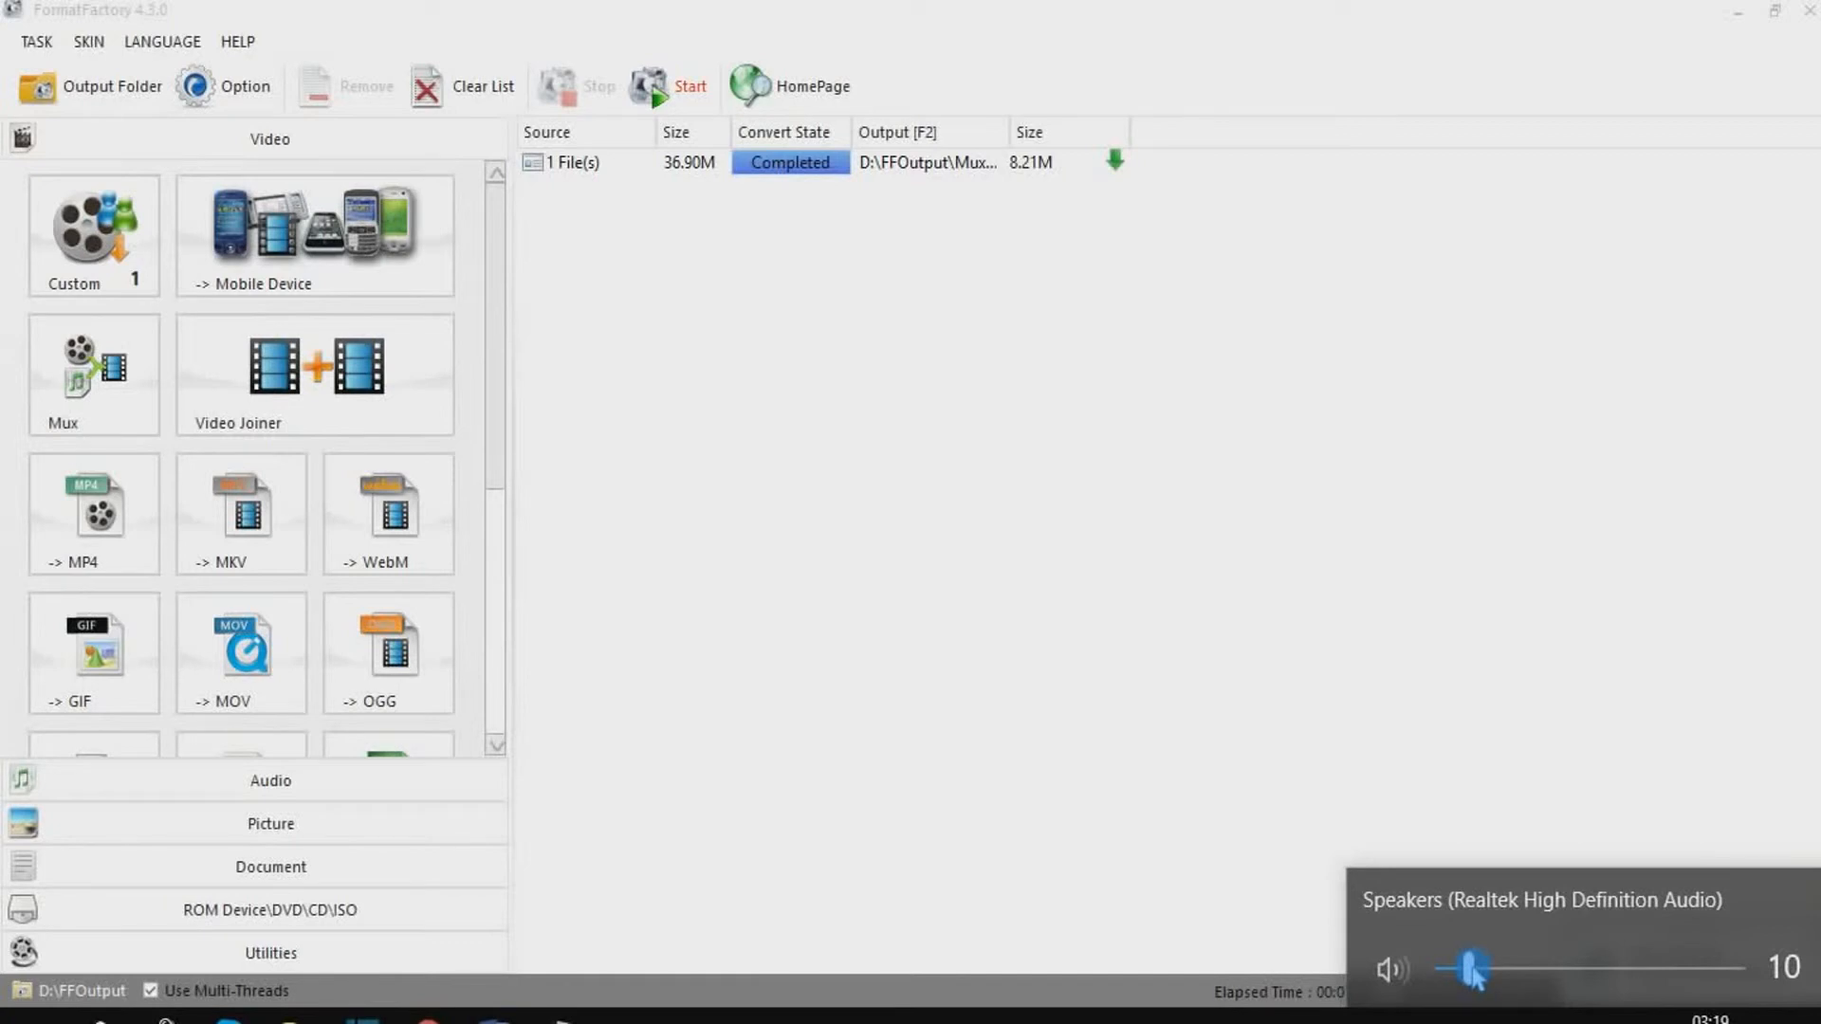
drag(1473, 972, 1584, 970)
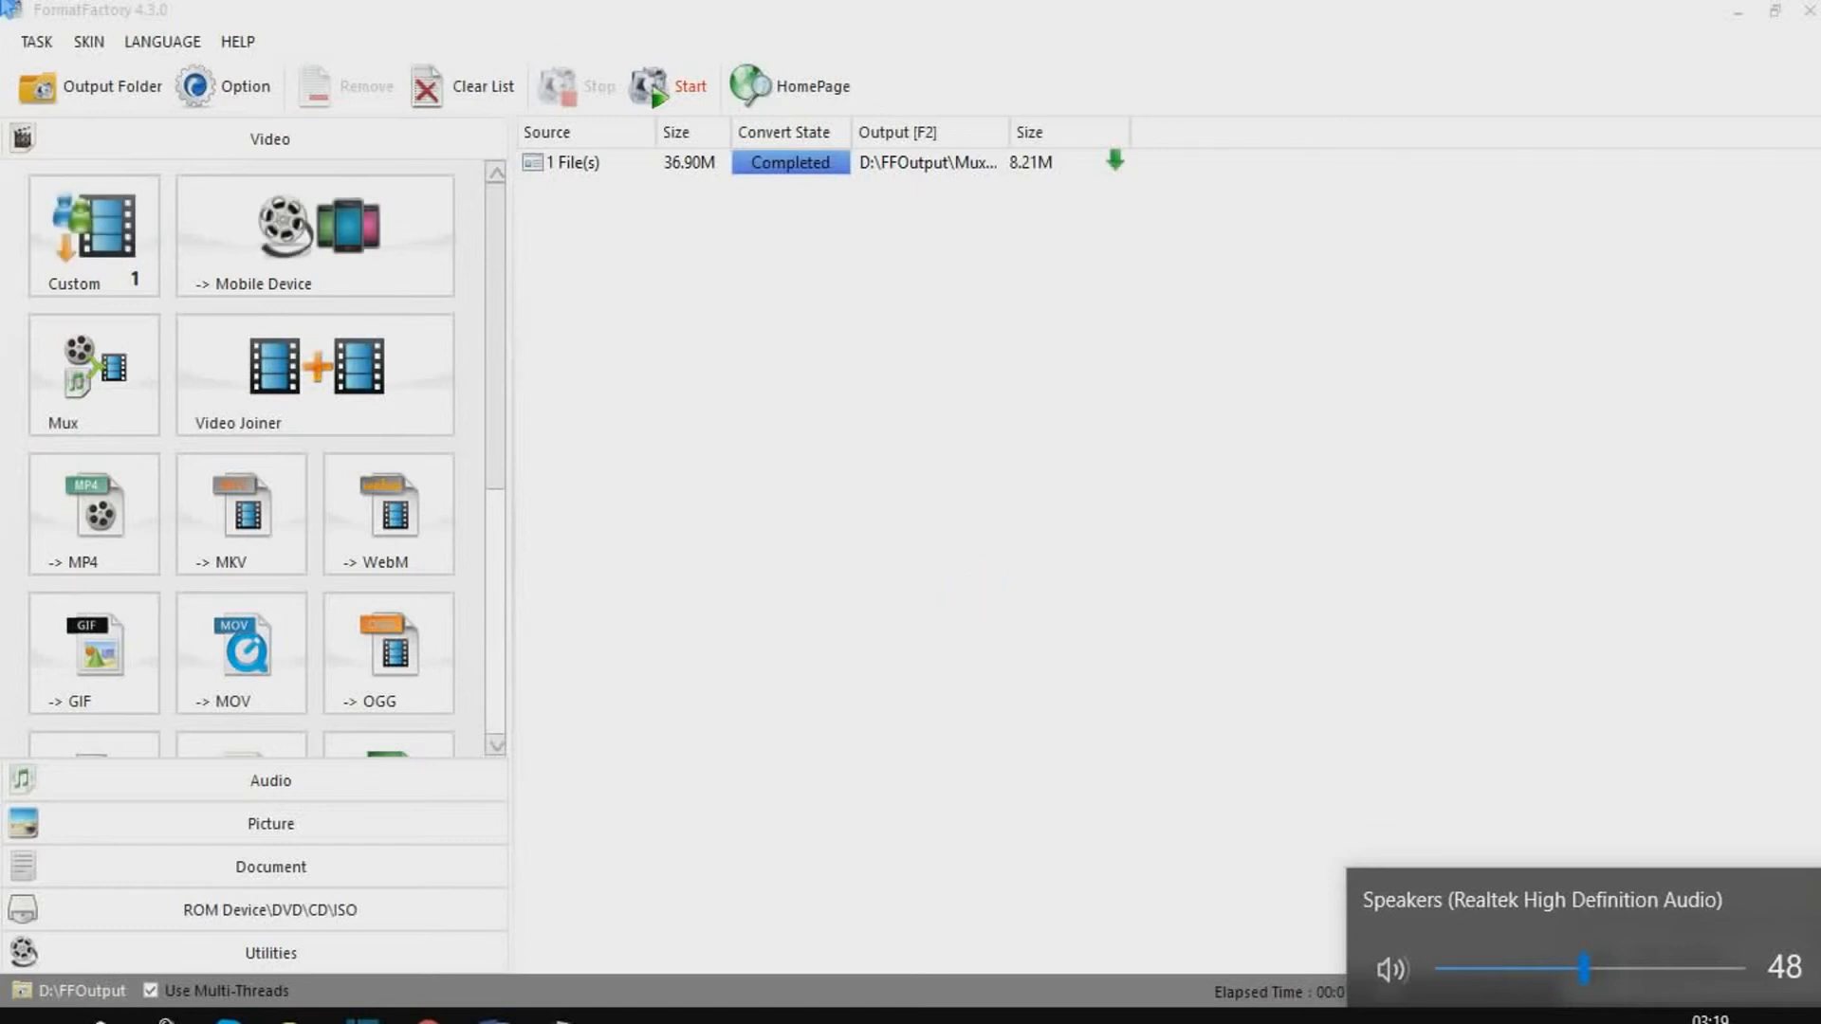
click(83, 92)
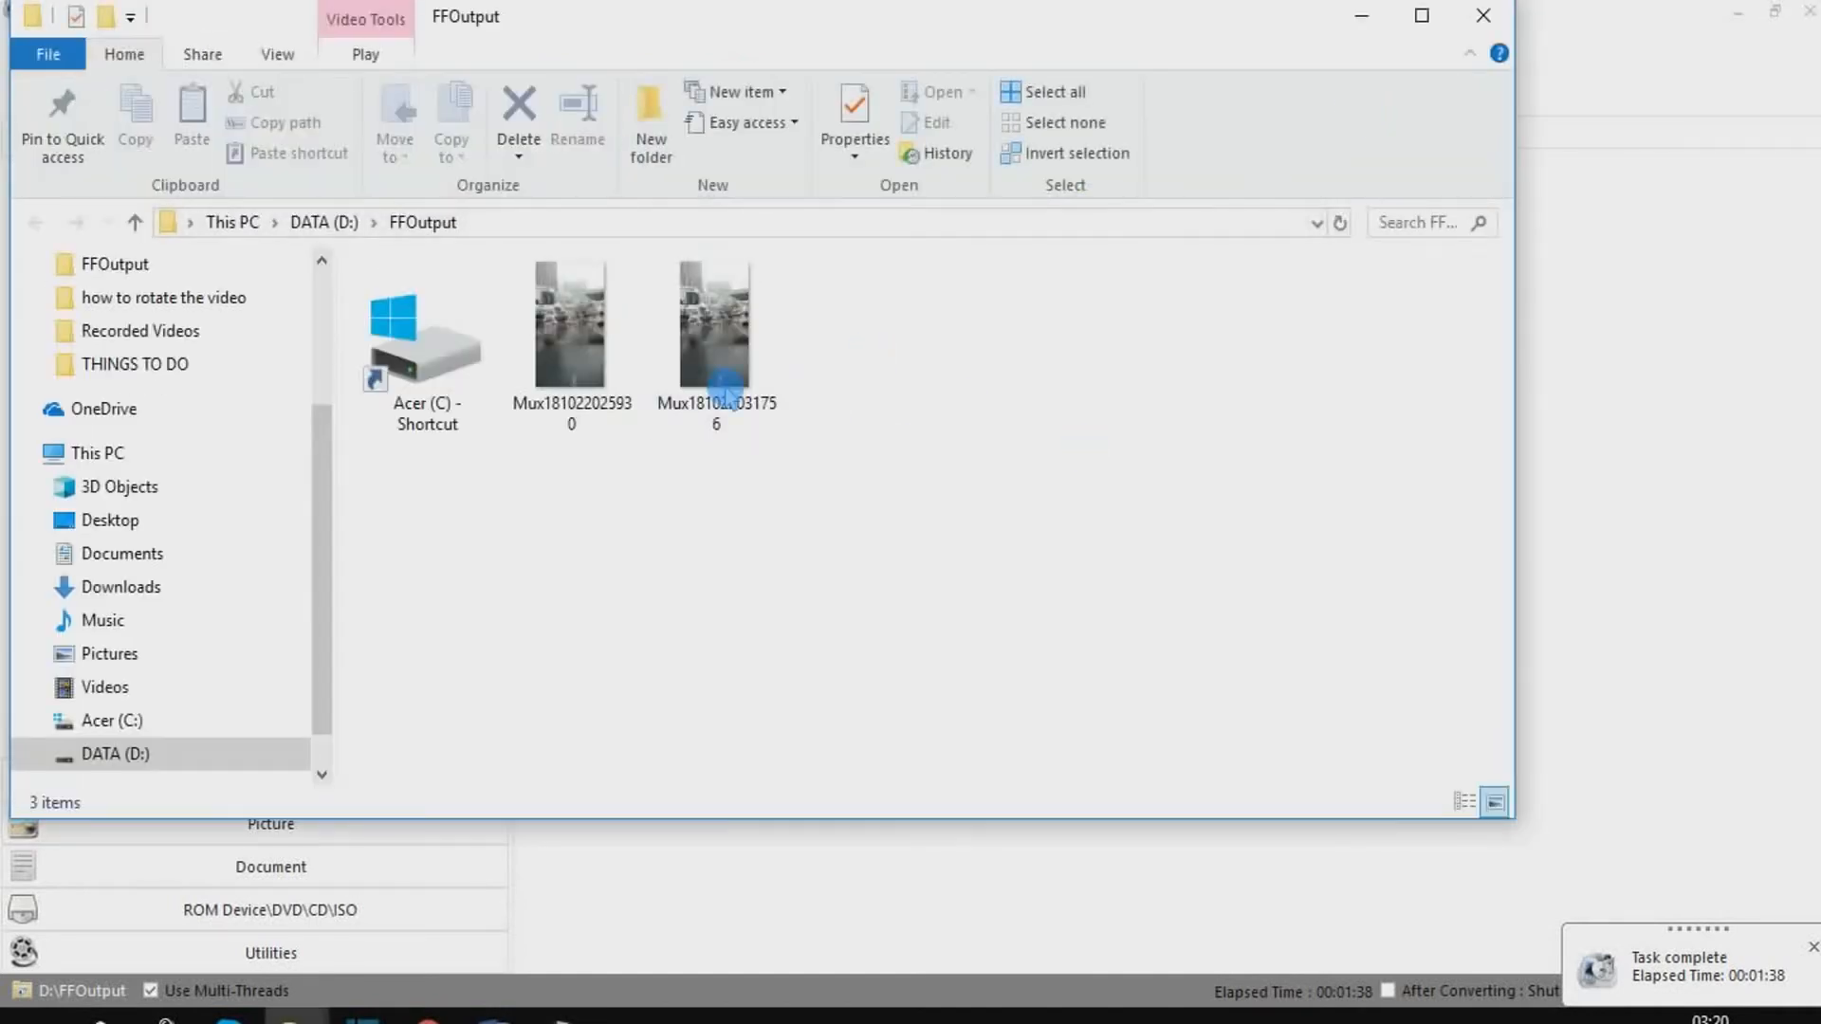
click(697, 332)
right_click(726, 314)
click(768, 339)
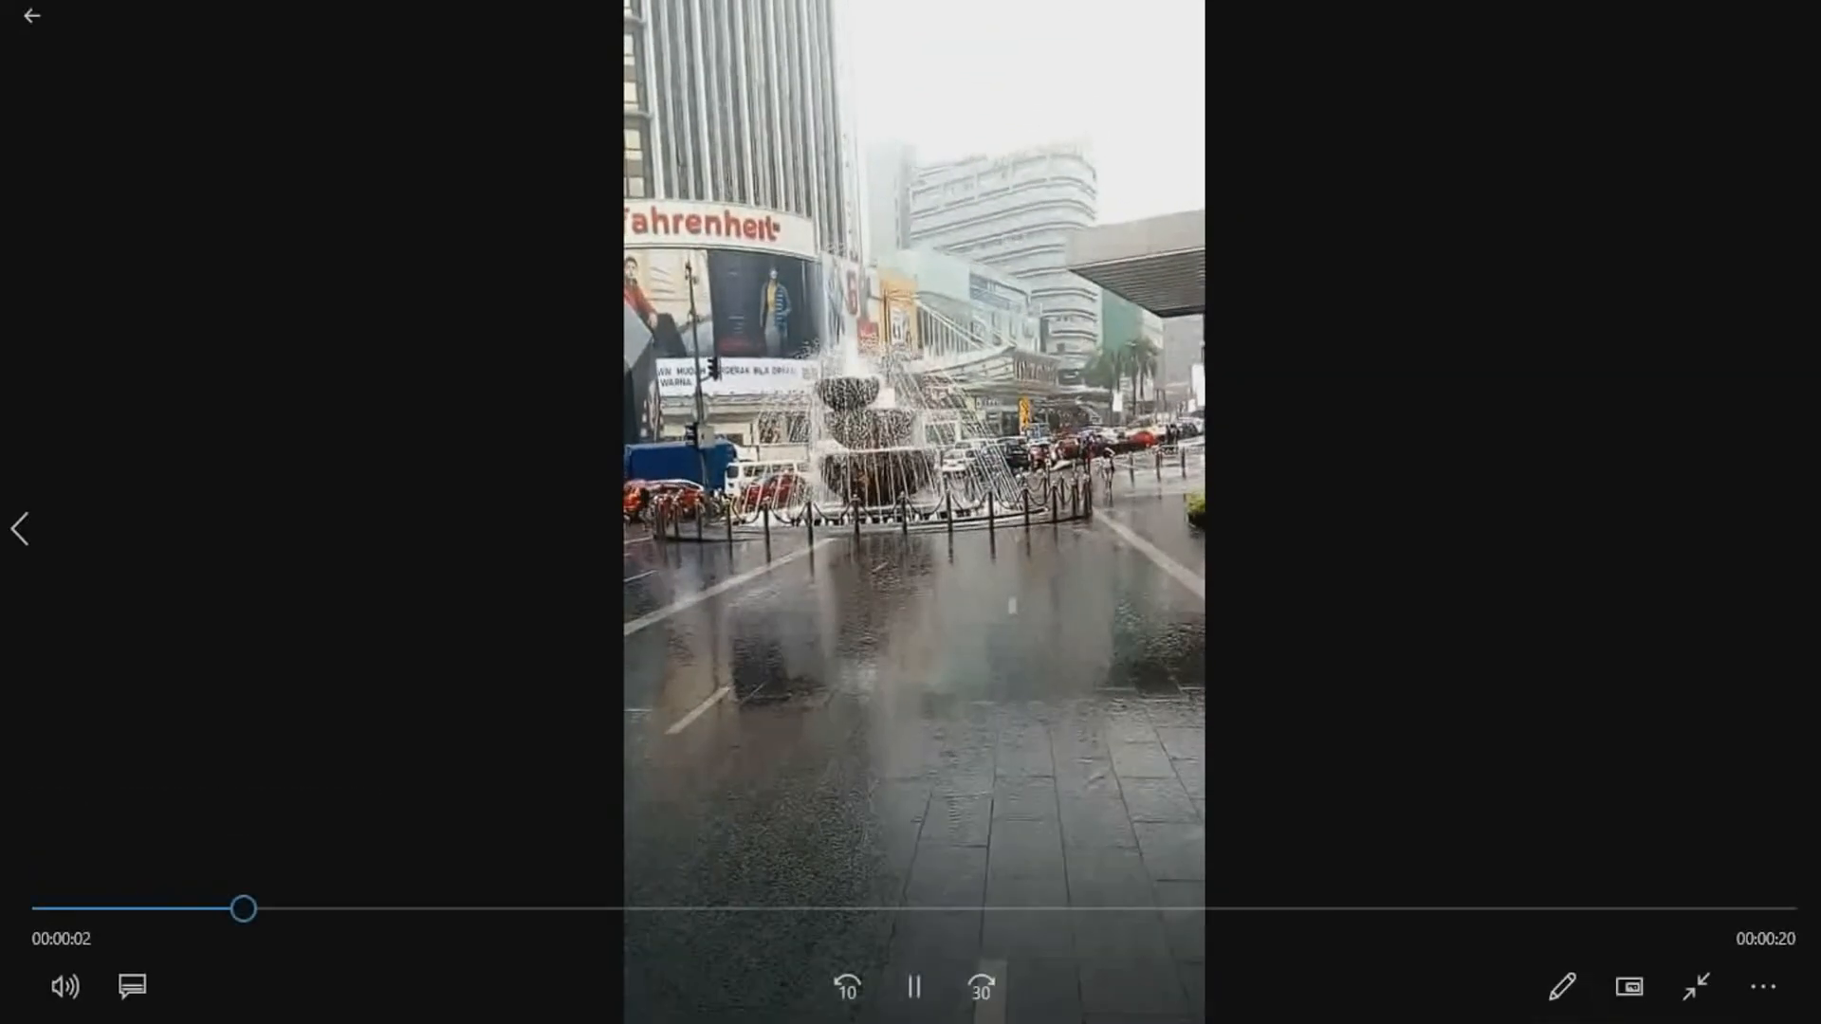
click(1568, 1020)
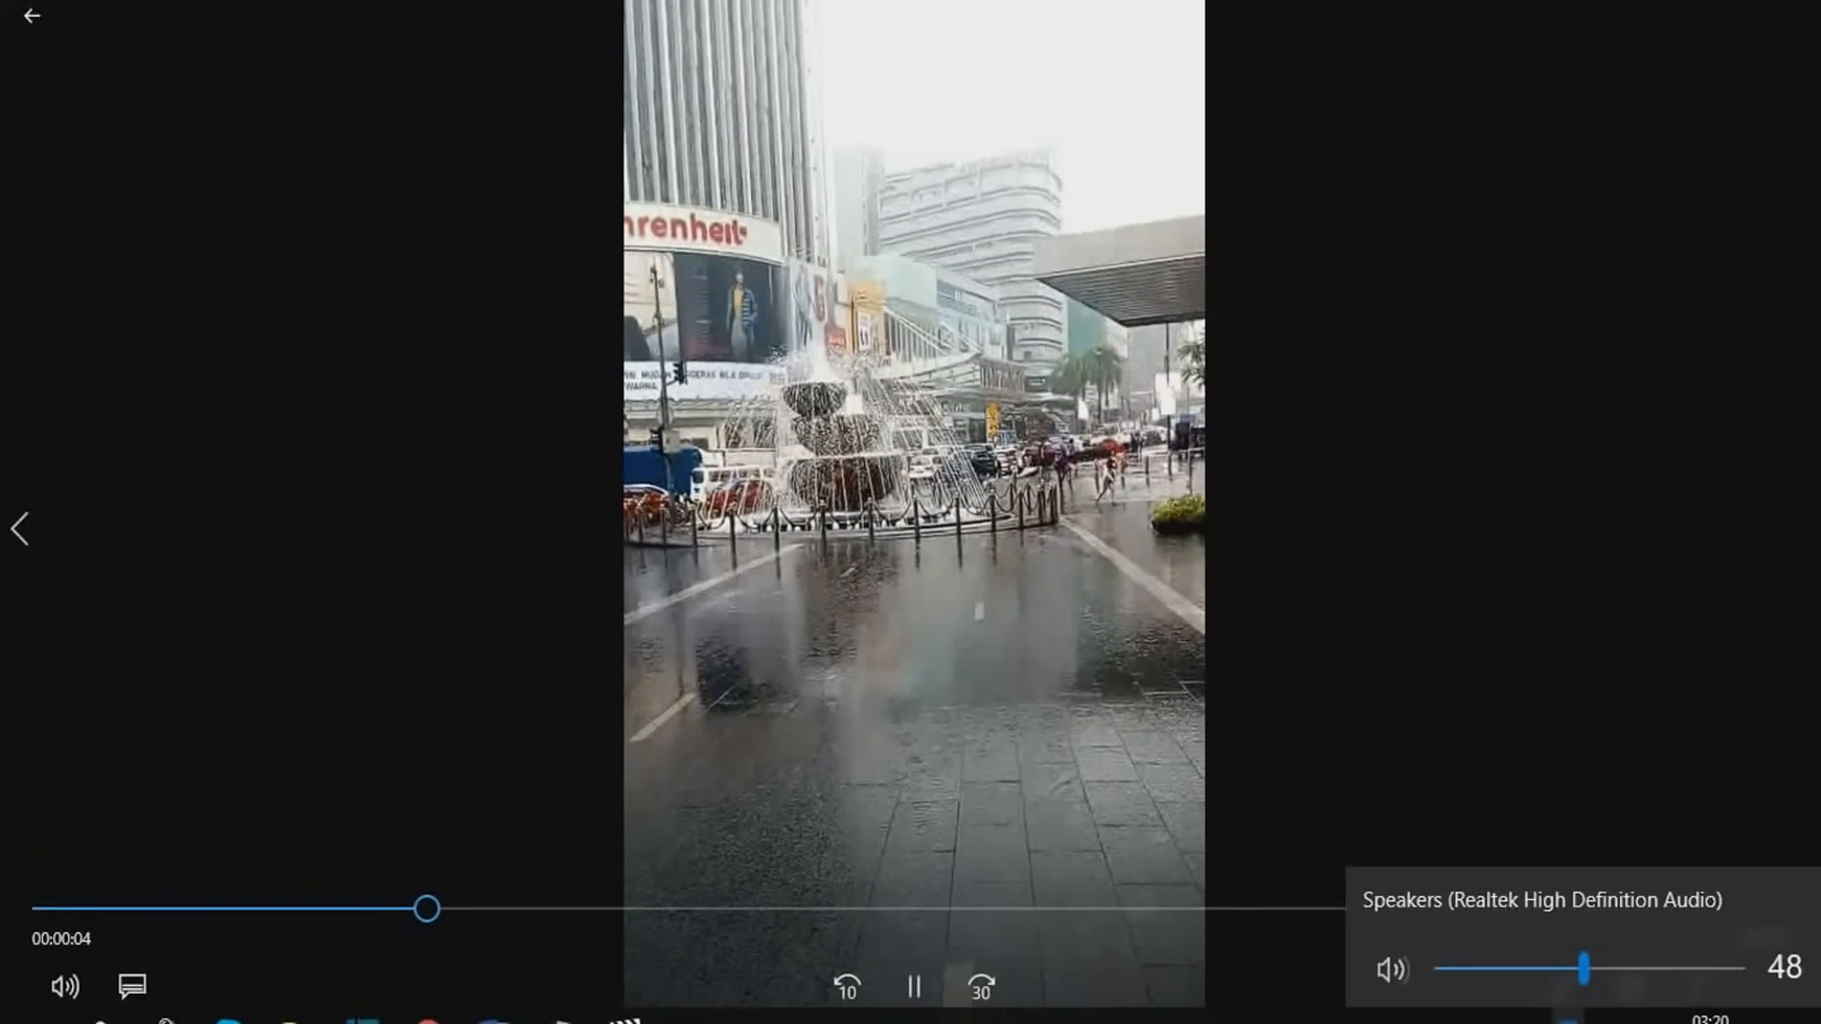
drag(1584, 968, 1521, 983)
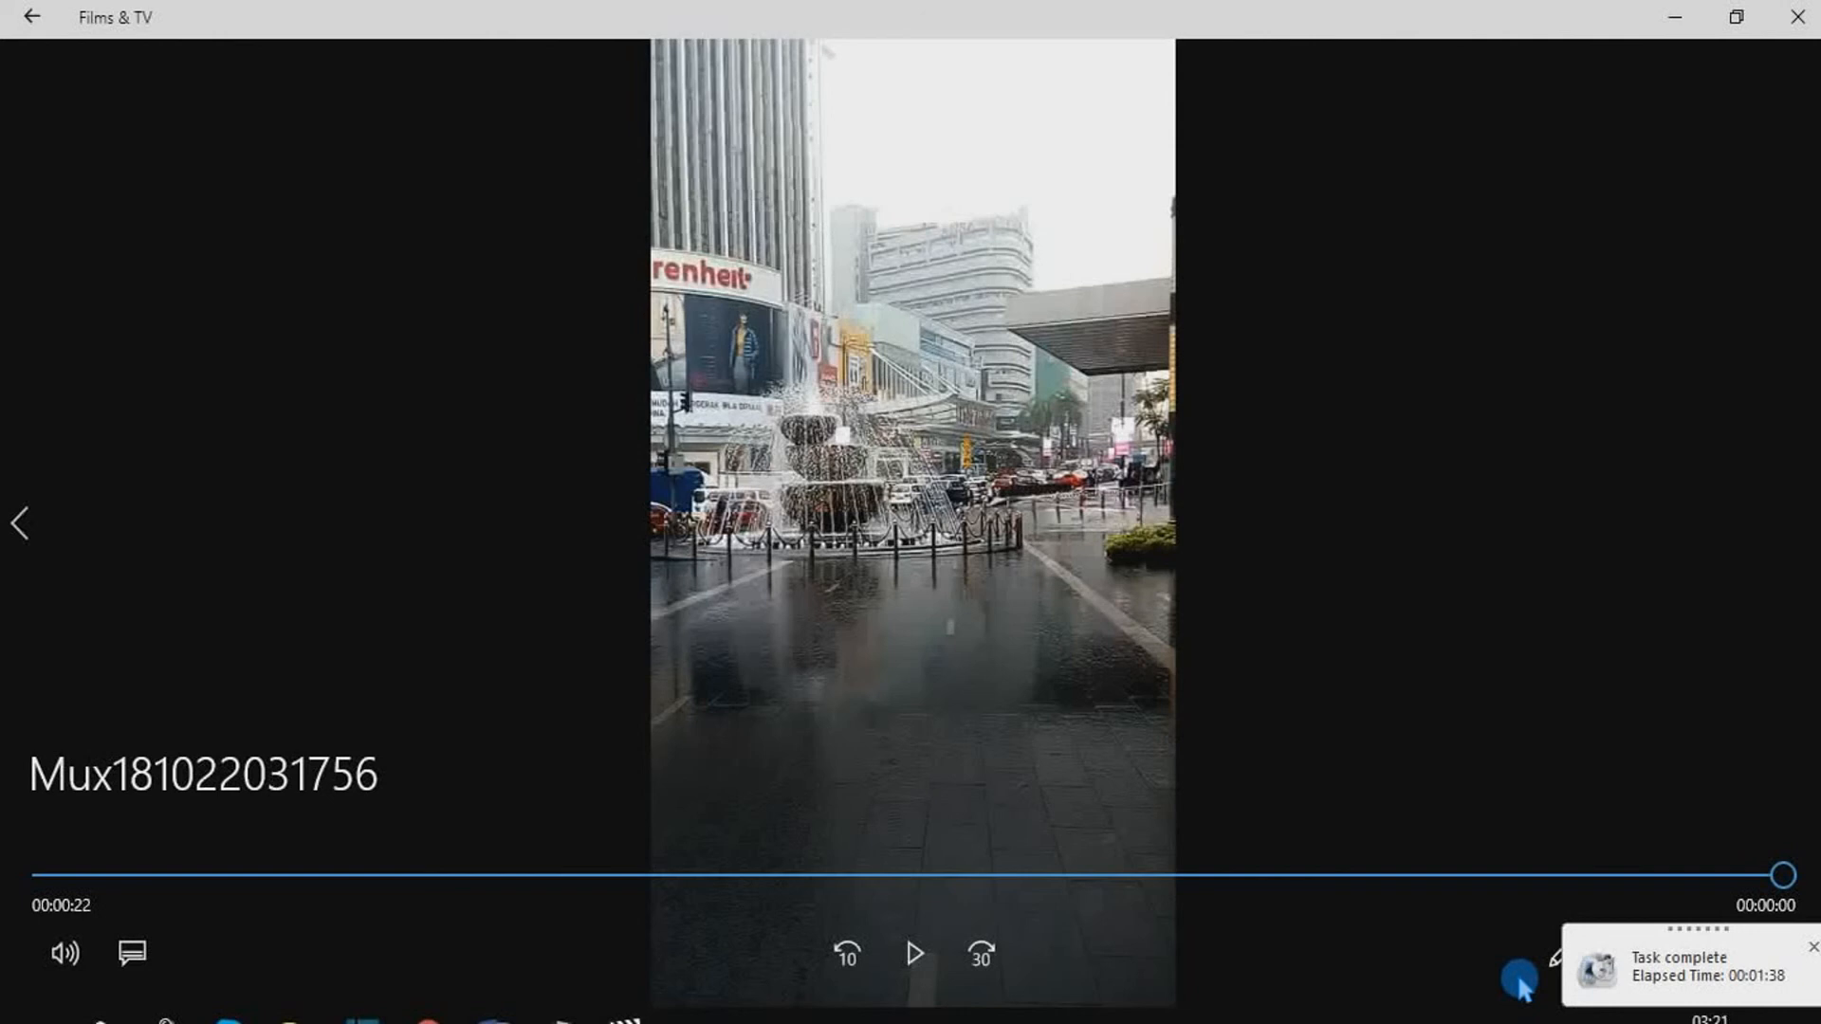
click(1807, 30)
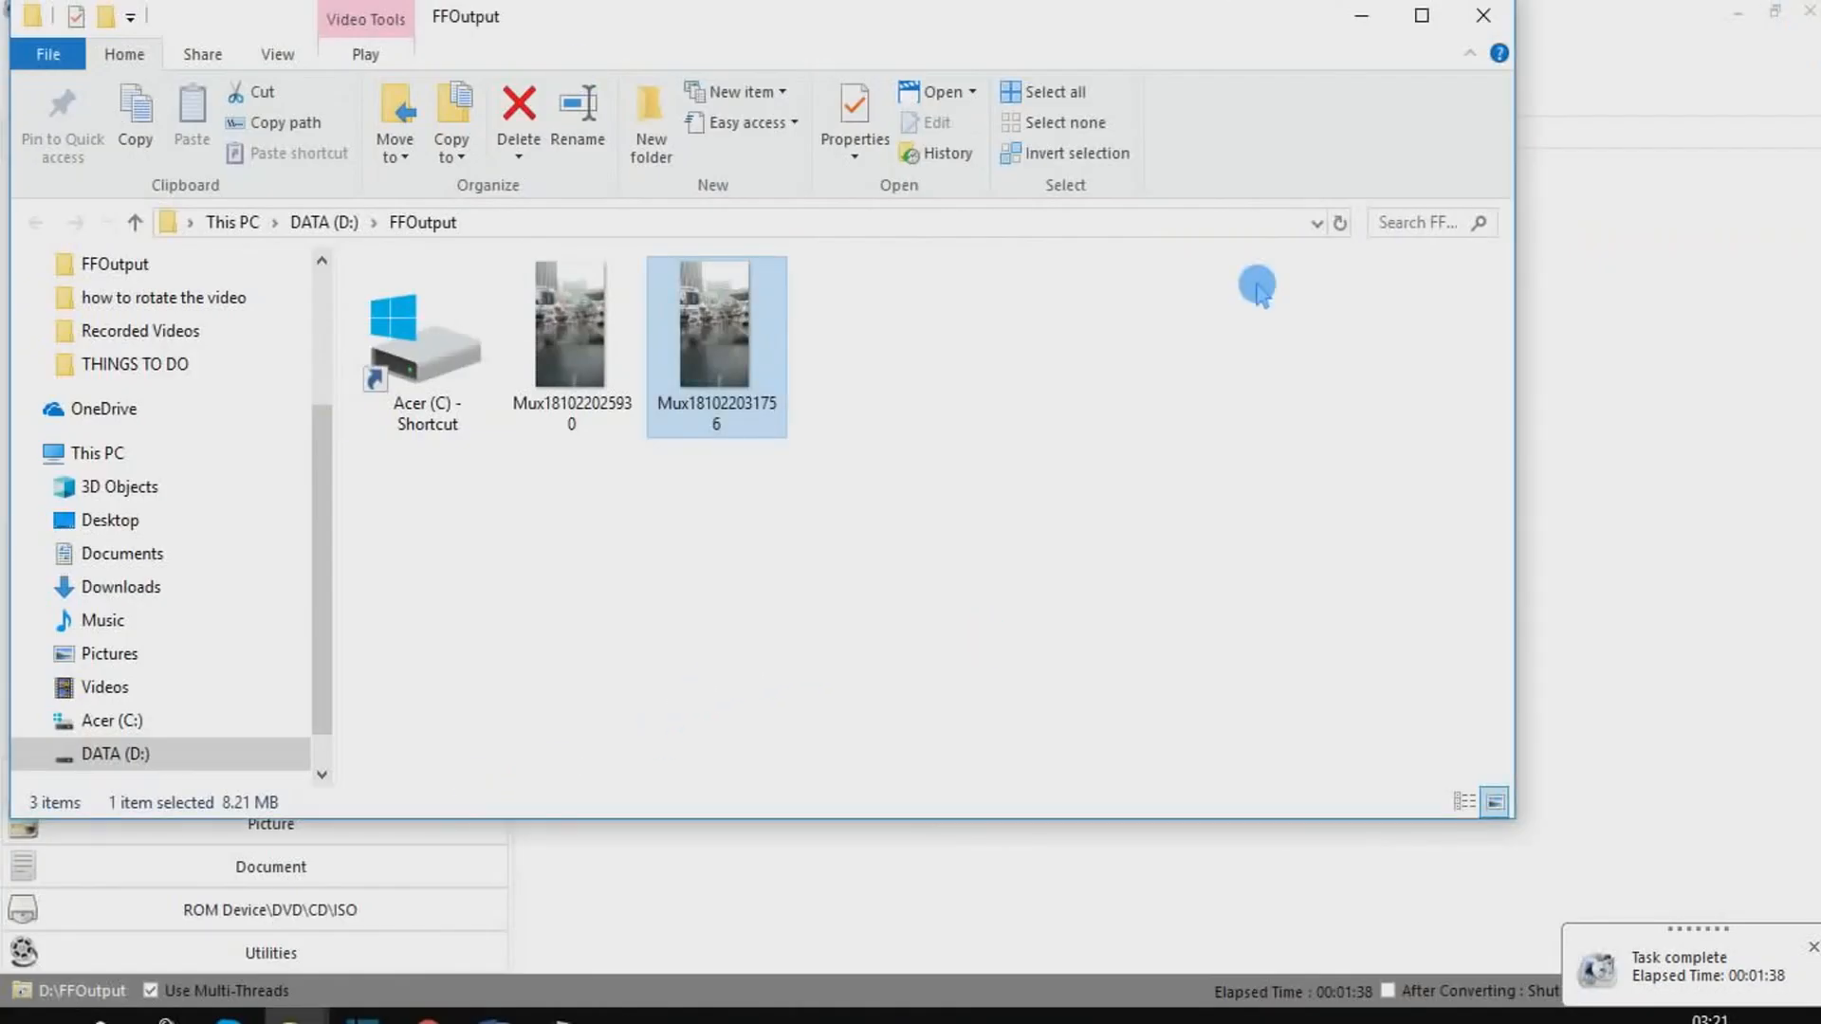
click(1484, 17)
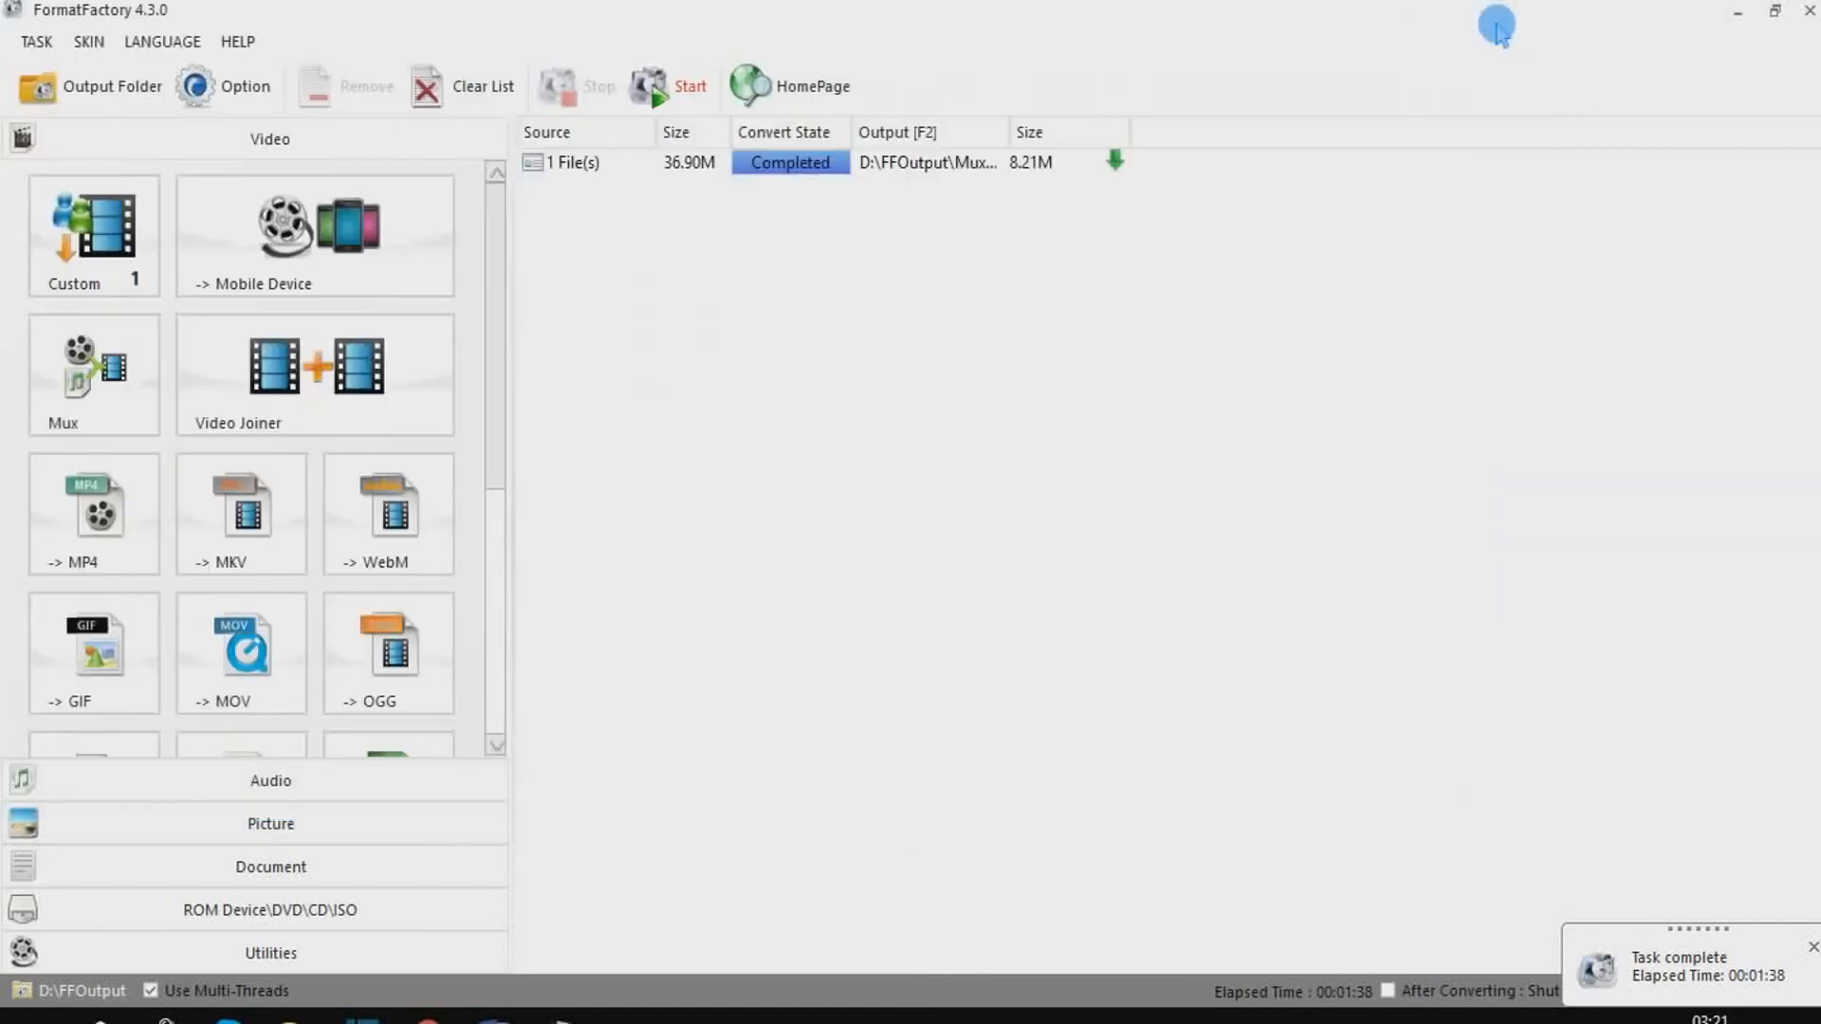